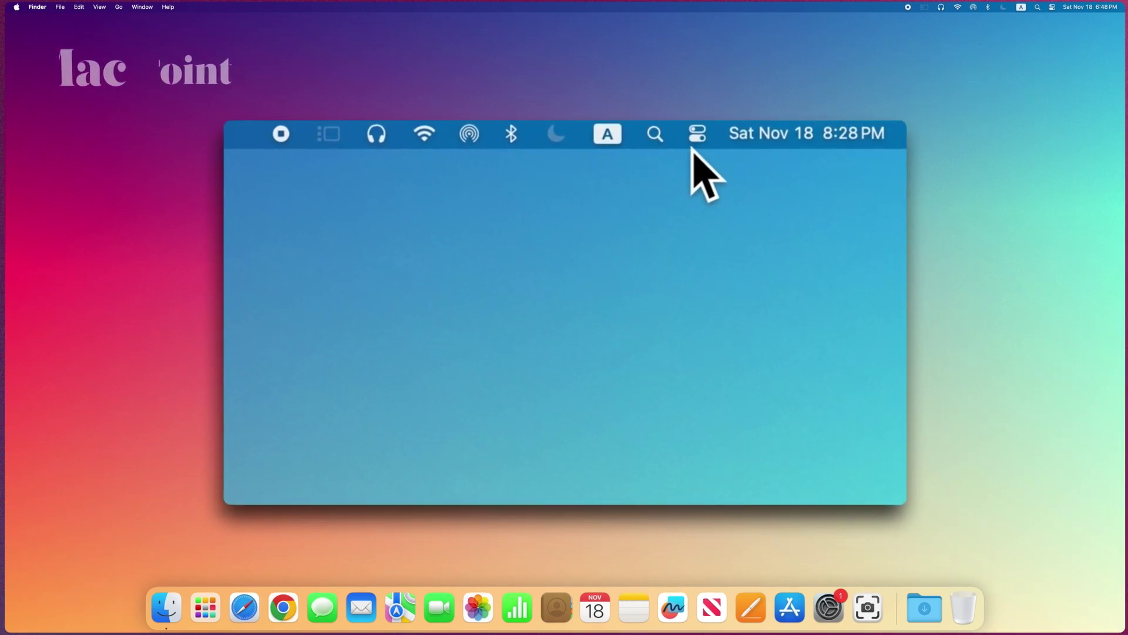
Step: Turn on Do Not Disturb from the Focus tile in Control Center
left_click(697, 135)
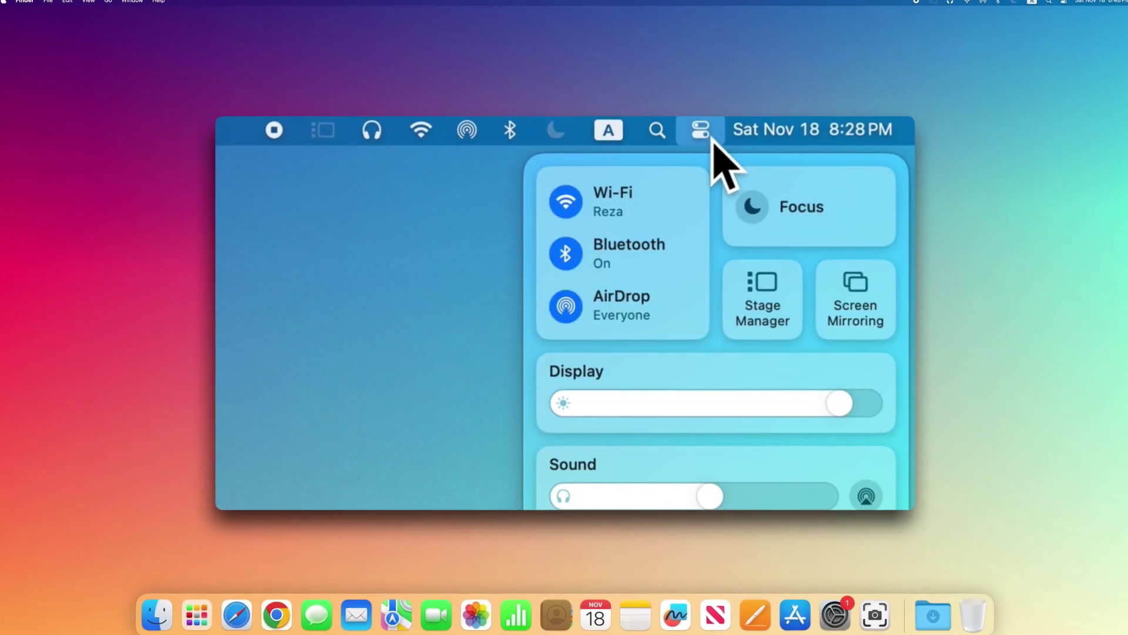
left_click(817, 208)
left_click(559, 243)
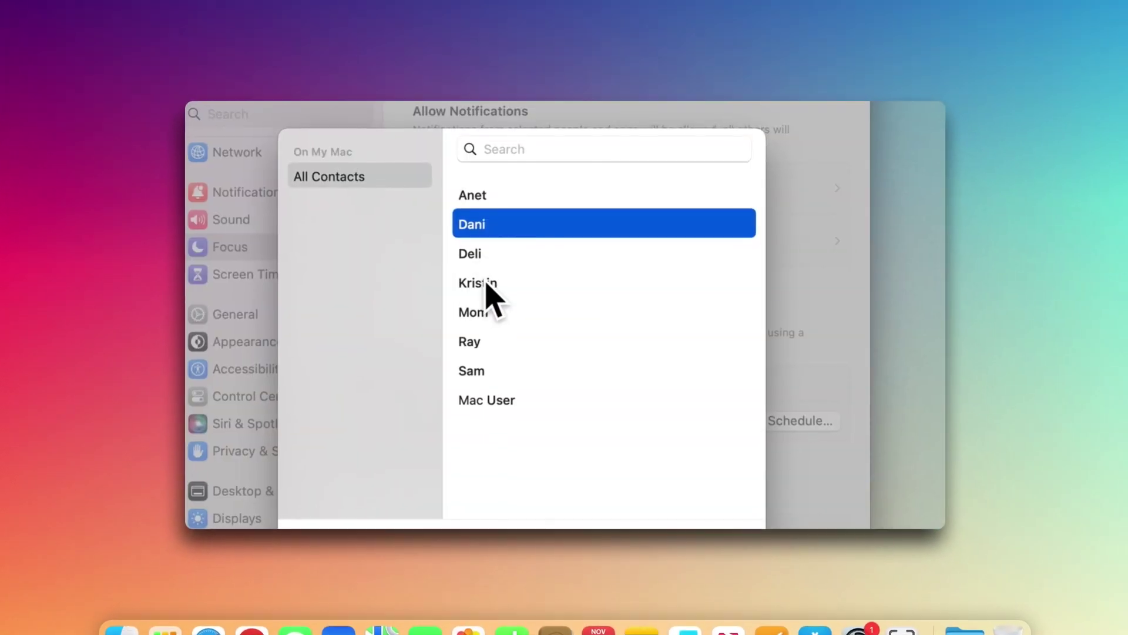
Step: Preview Focus options: contacts, custom Focus with Mail, Work location, device sharing, Focus status
left_click(482, 283, "super")
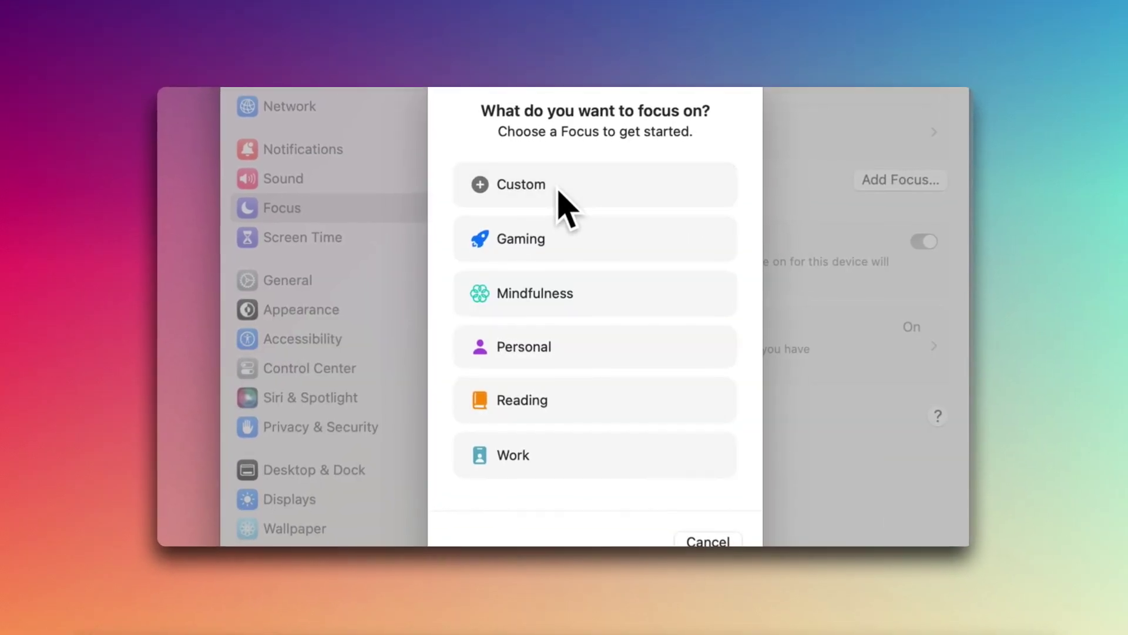
left_click(557, 187)
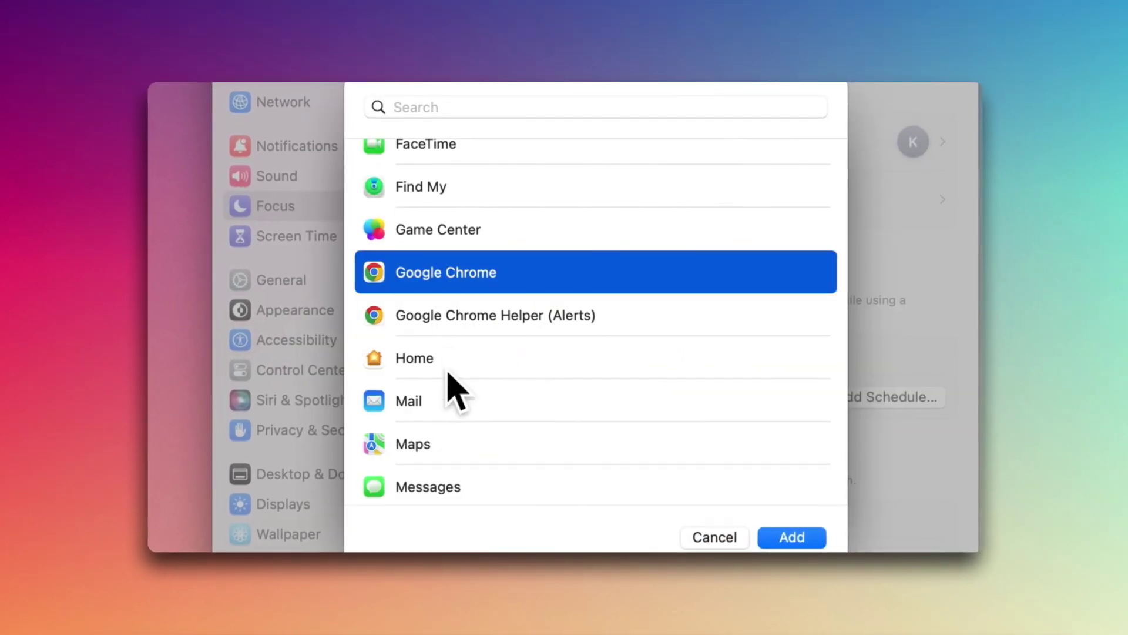
left_click(447, 400, "super")
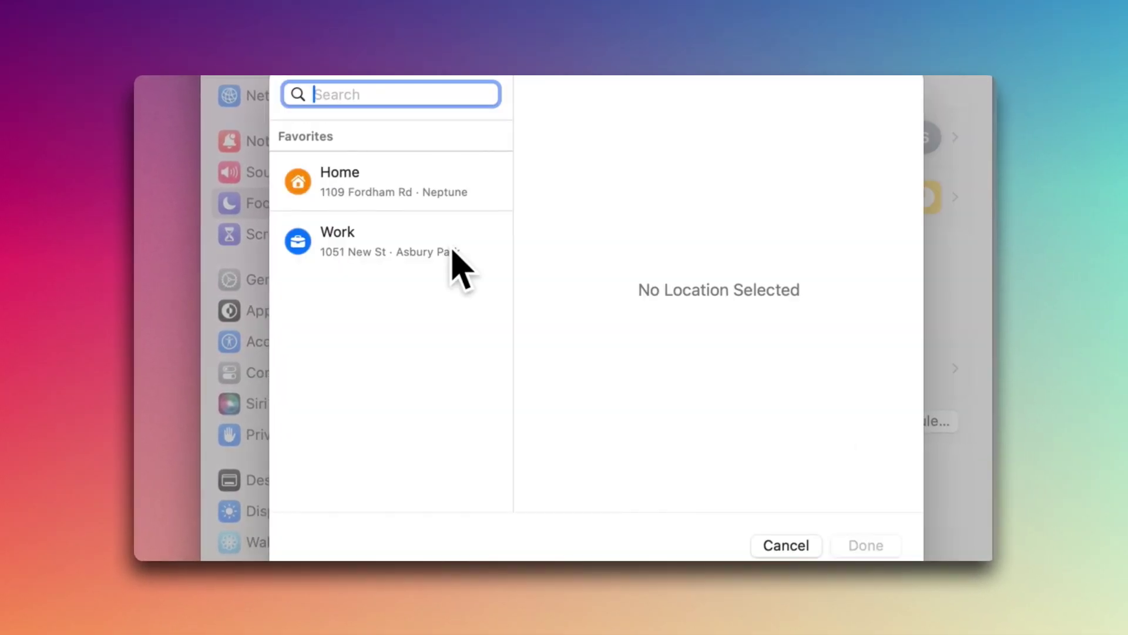
left_click(453, 252)
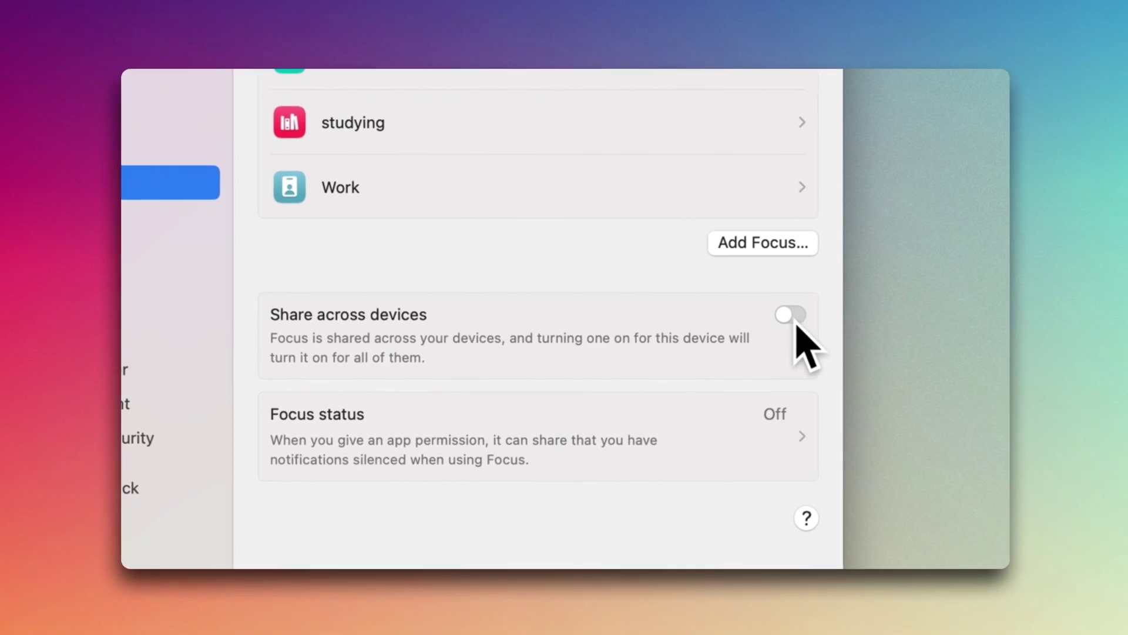
left_click(799, 322)
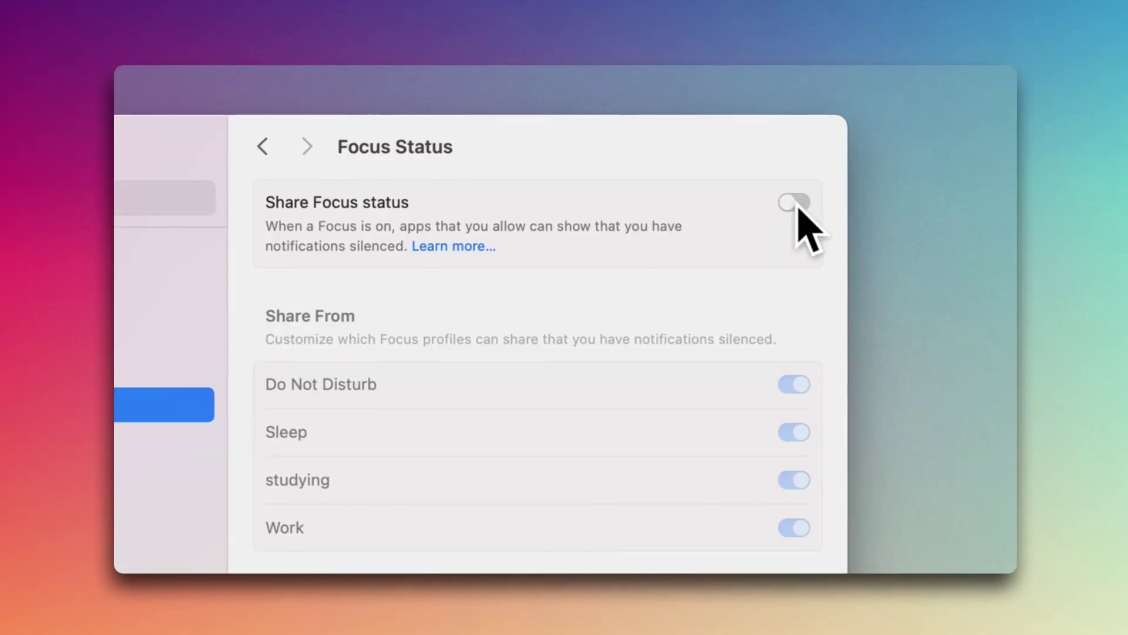
left_click(796, 201)
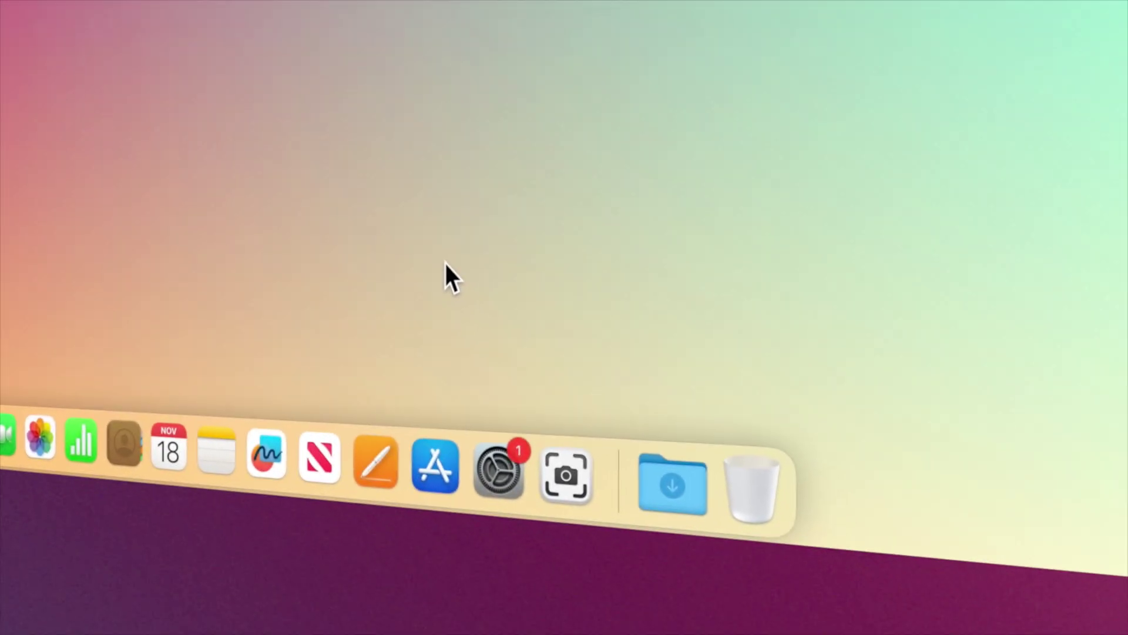
Step: Open the Focus pane in System Settings, showing Do Not Disturb and Sleep
left_click(474, 452)
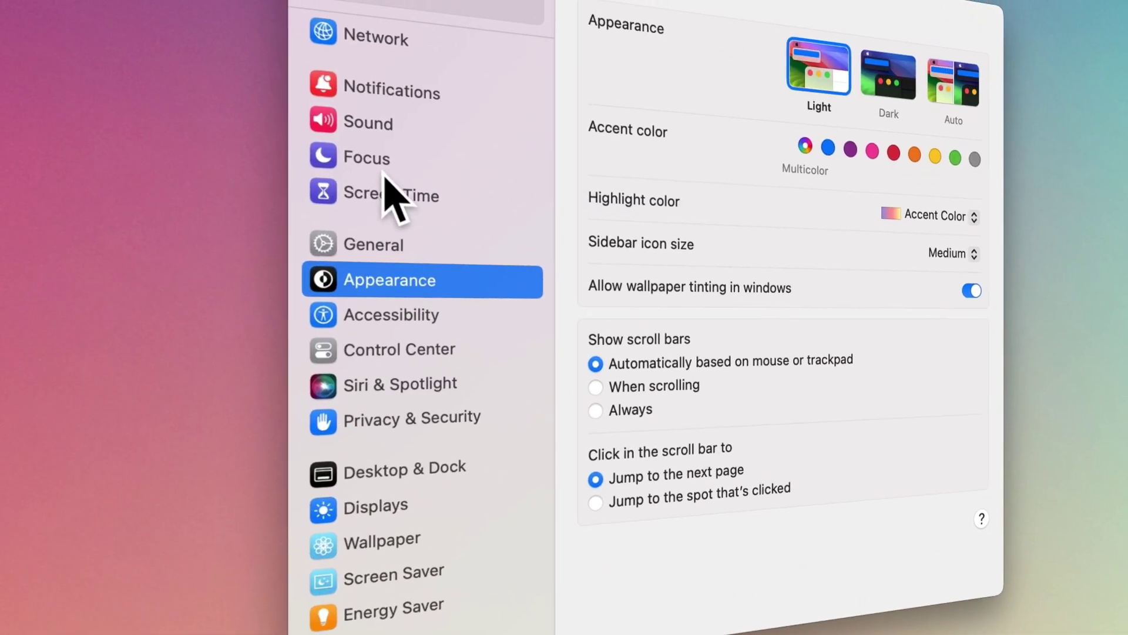
left_click(383, 164)
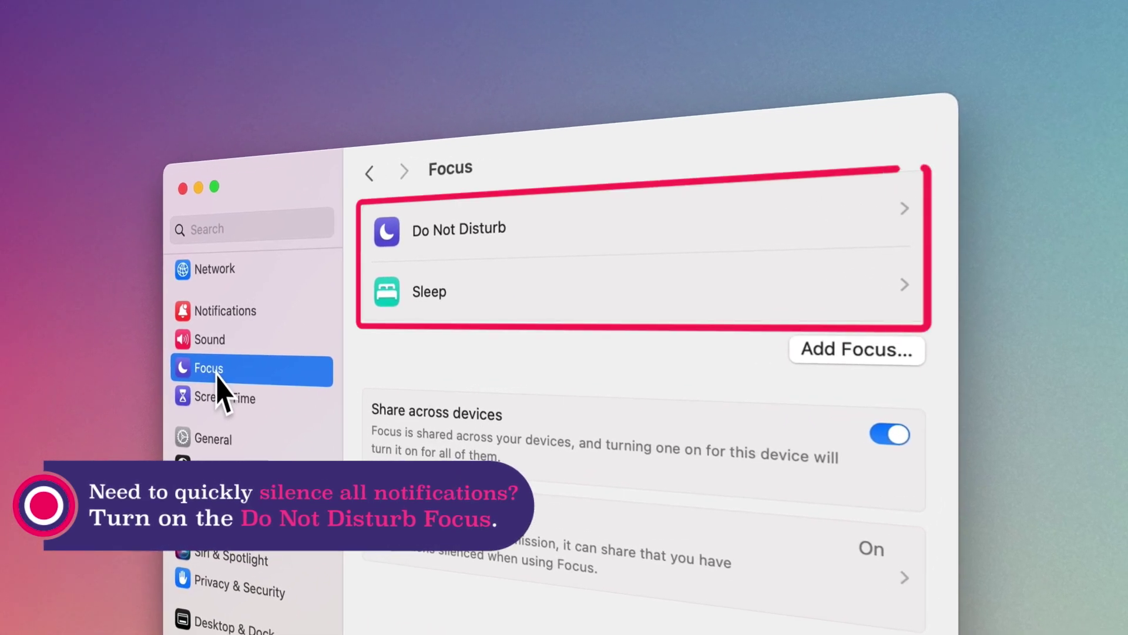
Step: Add a custom Focus named 'studying' with a red books icon
left_click(844, 363)
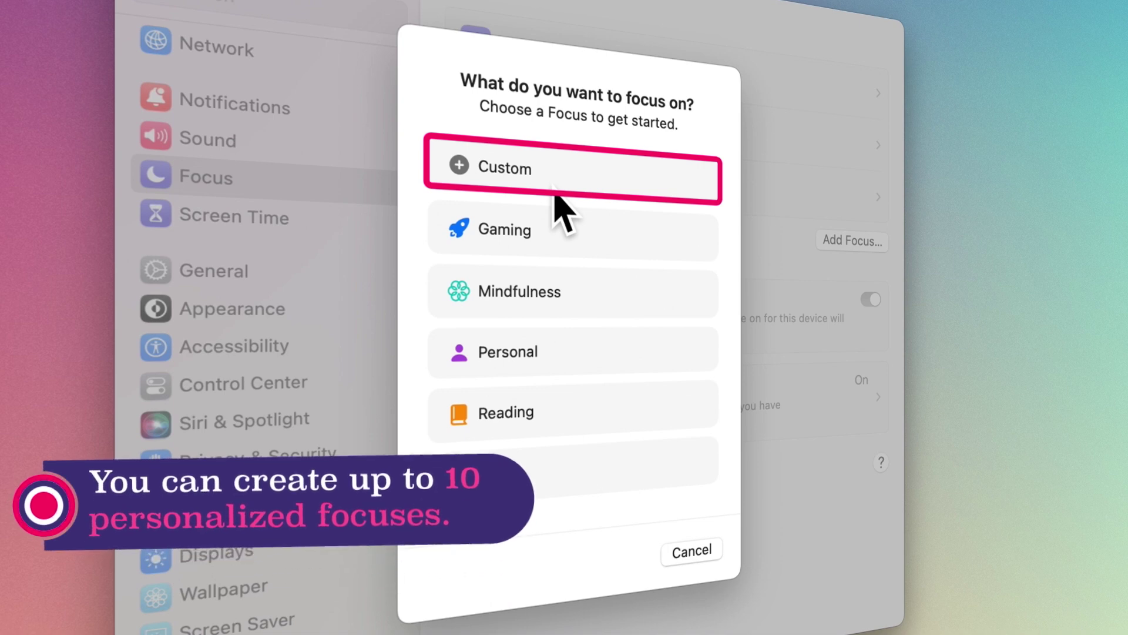
left_click(555, 187)
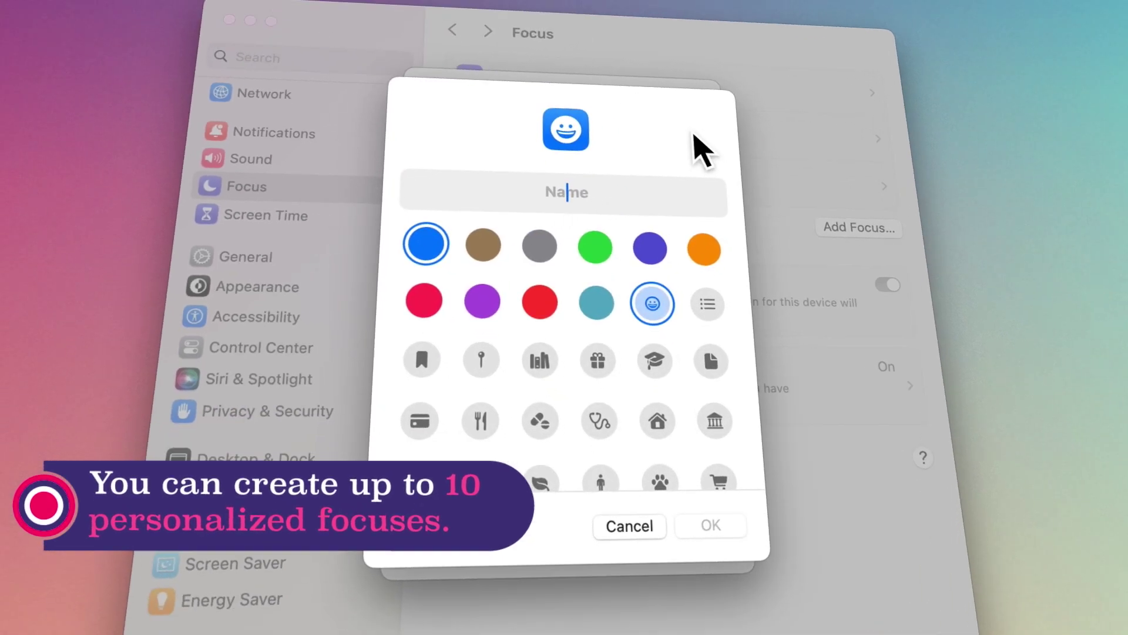
type("studying")
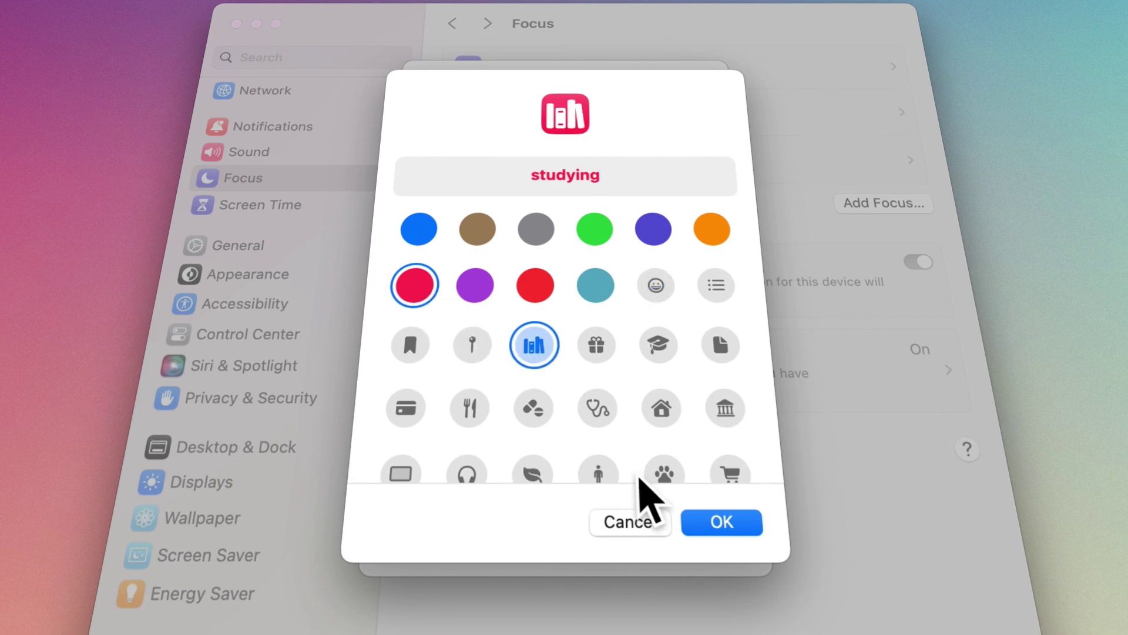
left_click(724, 520)
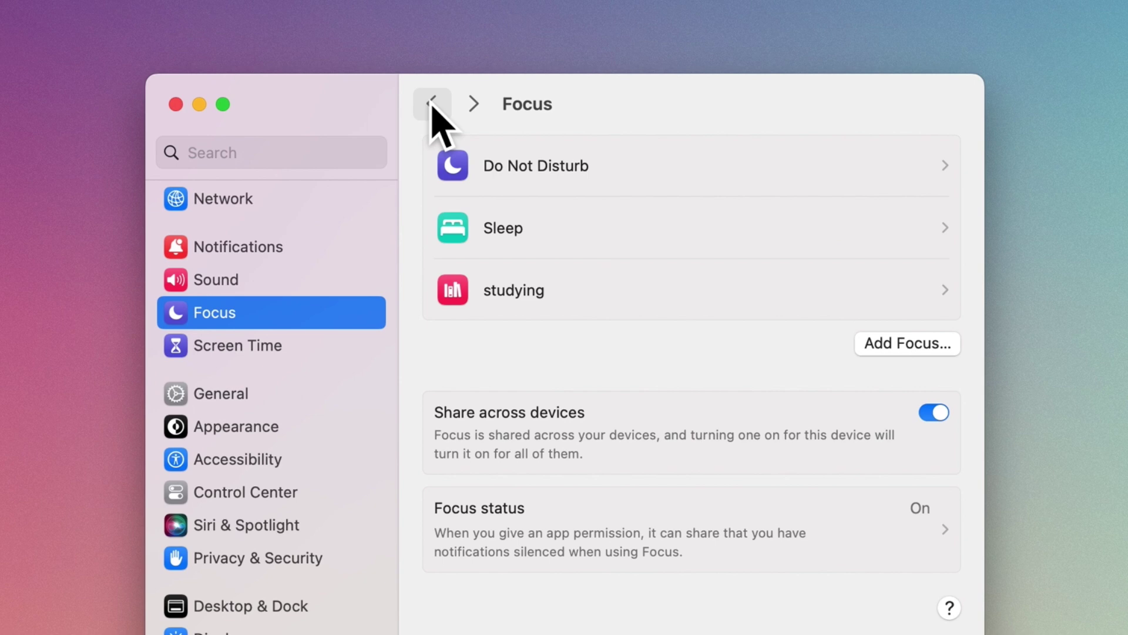
Step: Add chosen contacts to the studying Focus's allowed people
left_click(599, 288)
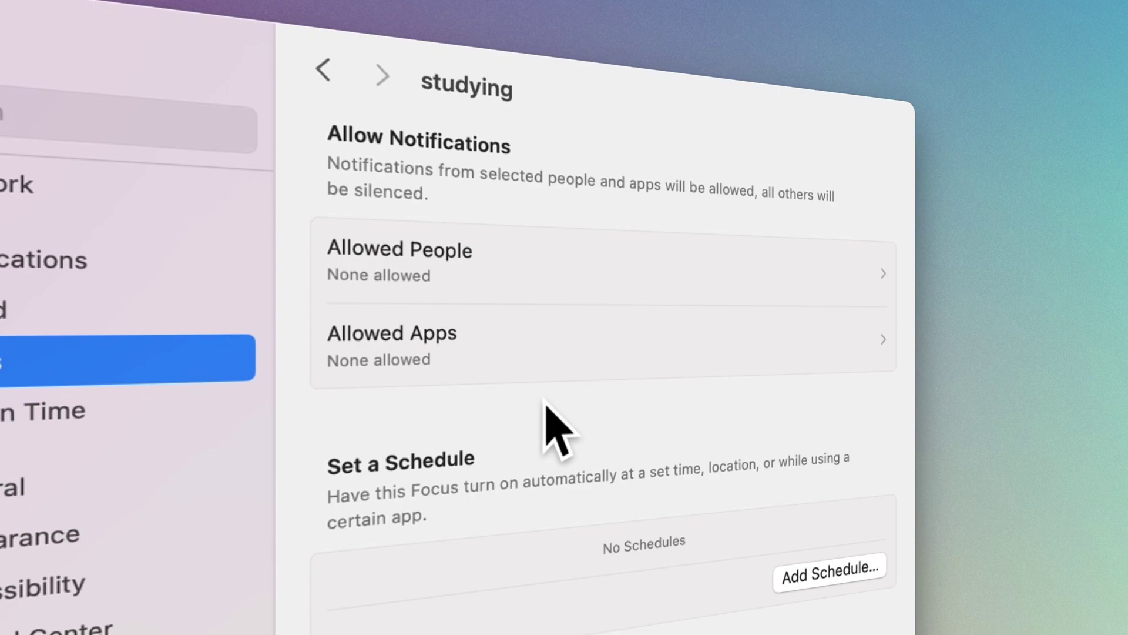
left_click(553, 288)
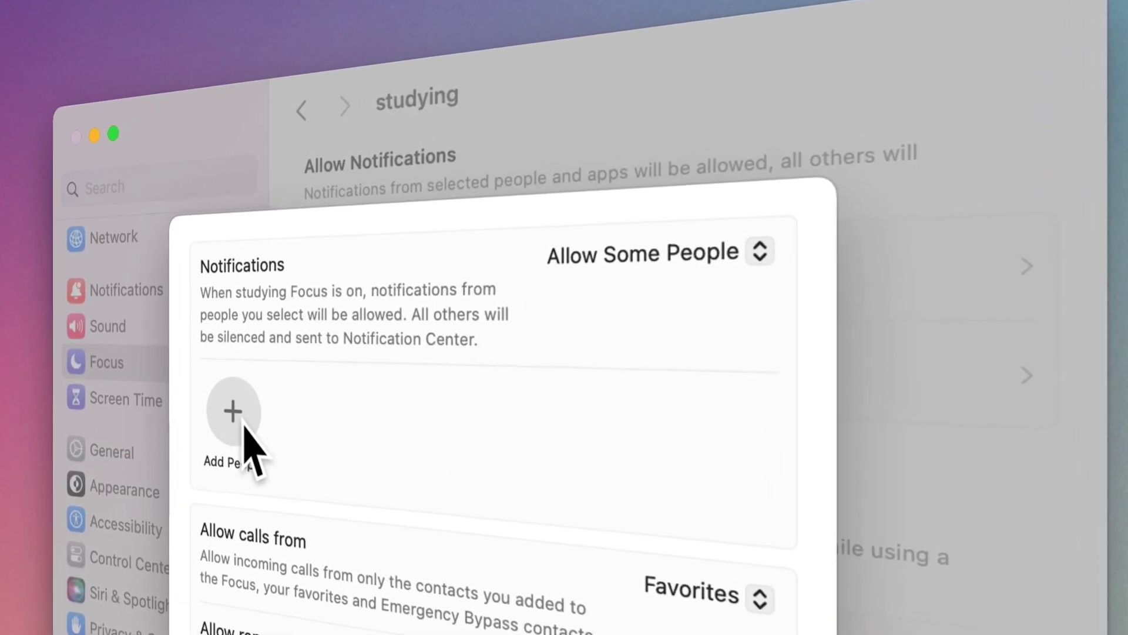
left_click(647, 269)
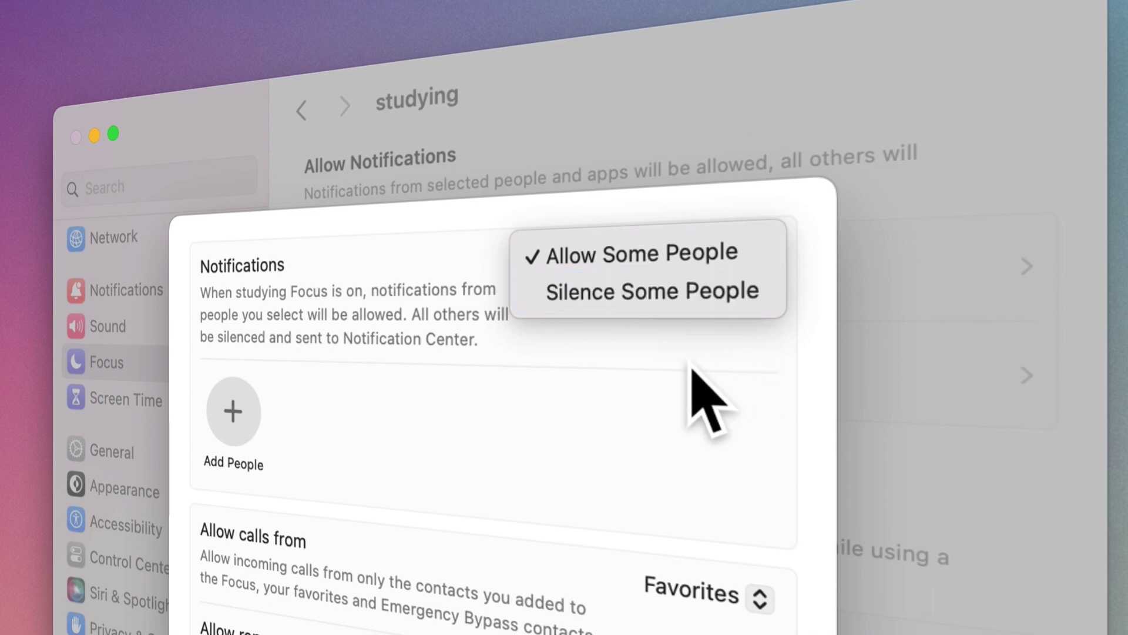
left_click(238, 412)
left_click(238, 412)
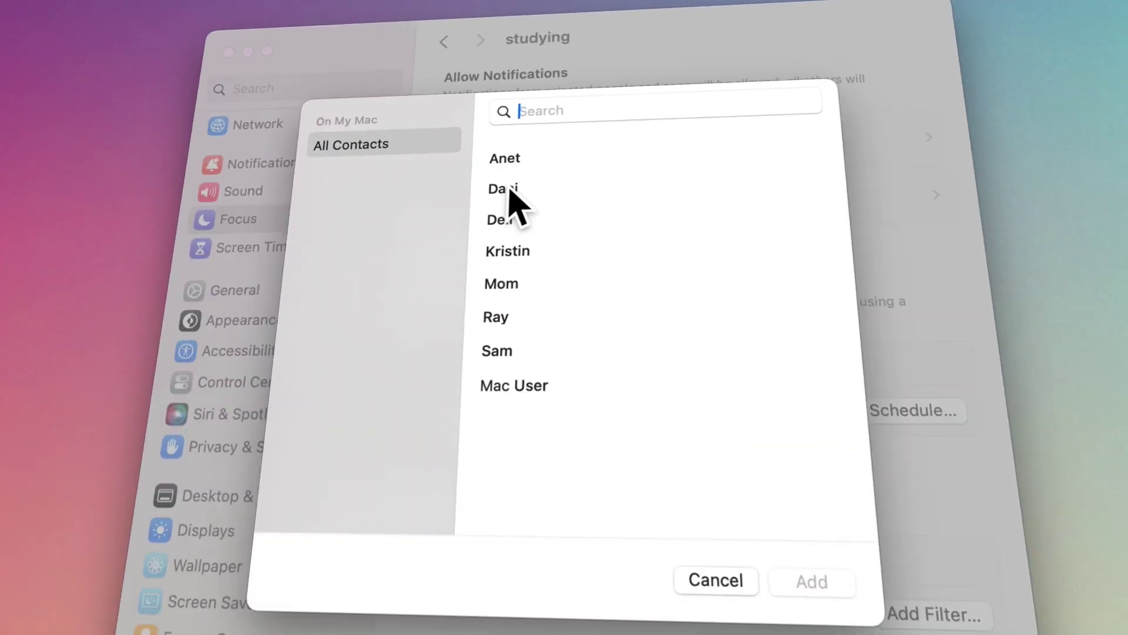
left_click(393, 365)
left_click(526, 216, "super")
left_click(830, 523)
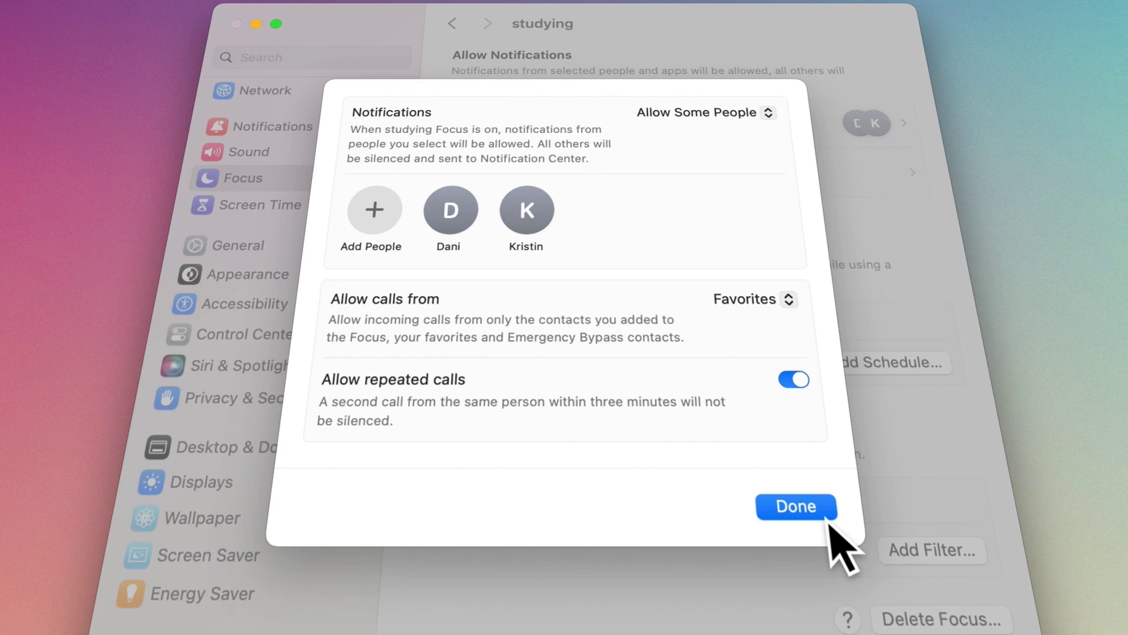
Step: Limit calls during the studying Focus to Allowed People Only
mouse_move(465, 201)
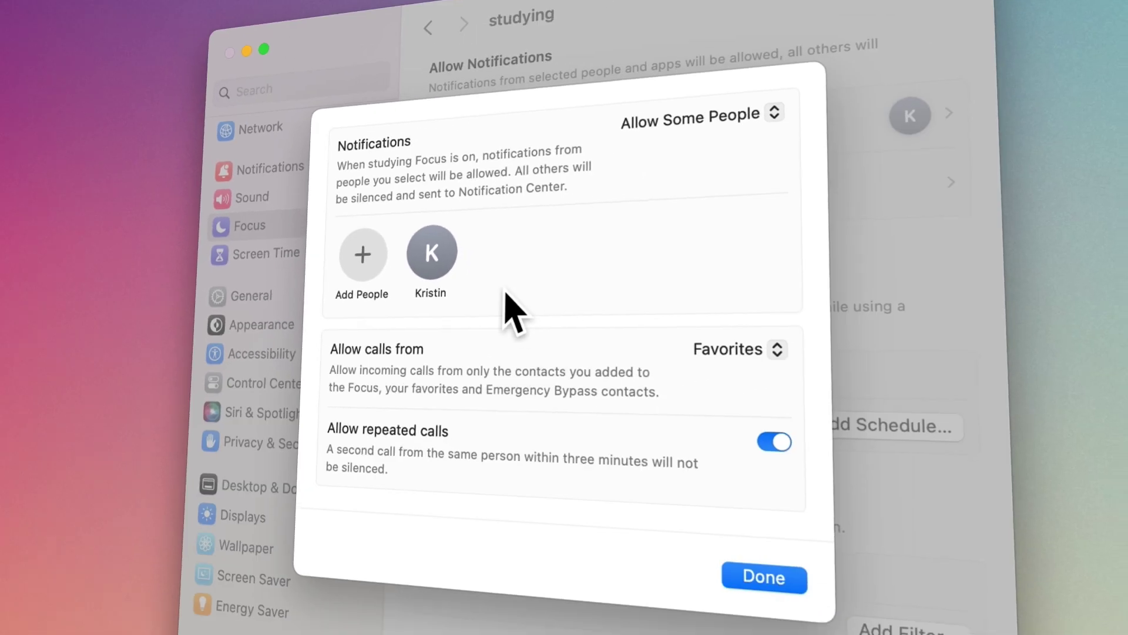
left_click(711, 348)
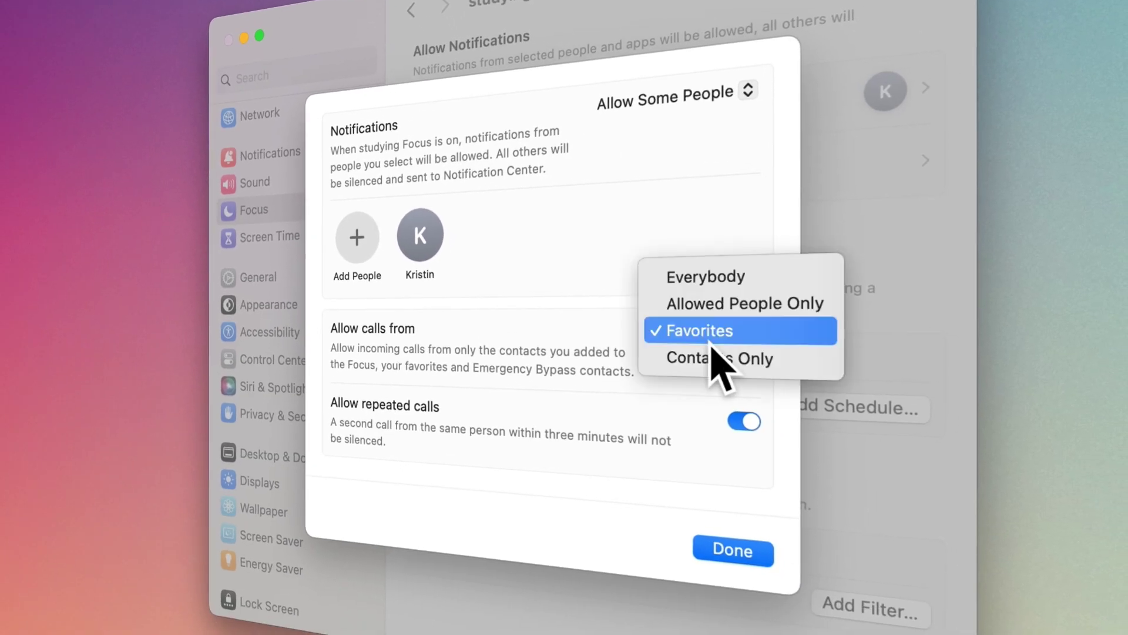
left_click(738, 310)
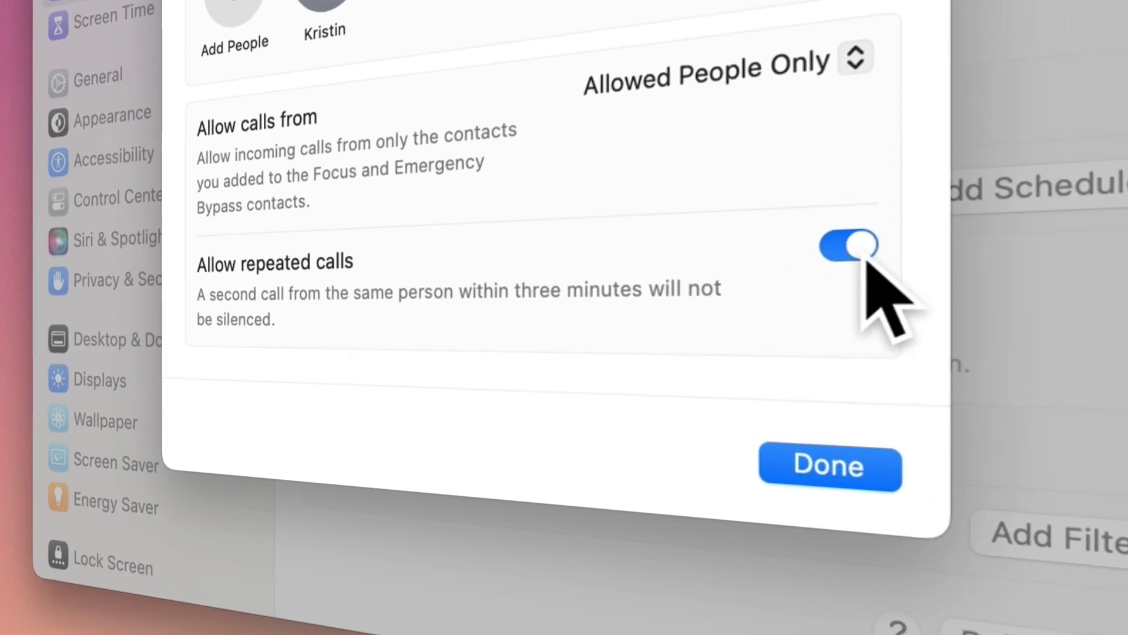
left_click(868, 477)
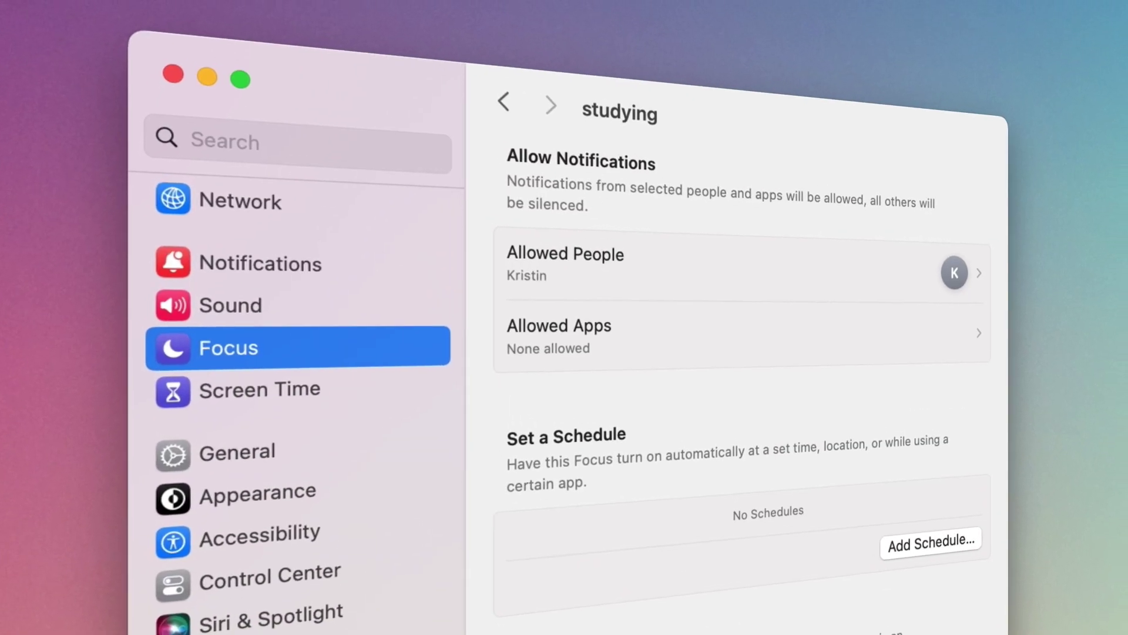
Step: Allow Google Chrome, Mail and time-sensitive notifications in the studying Focus
left_click(635, 366)
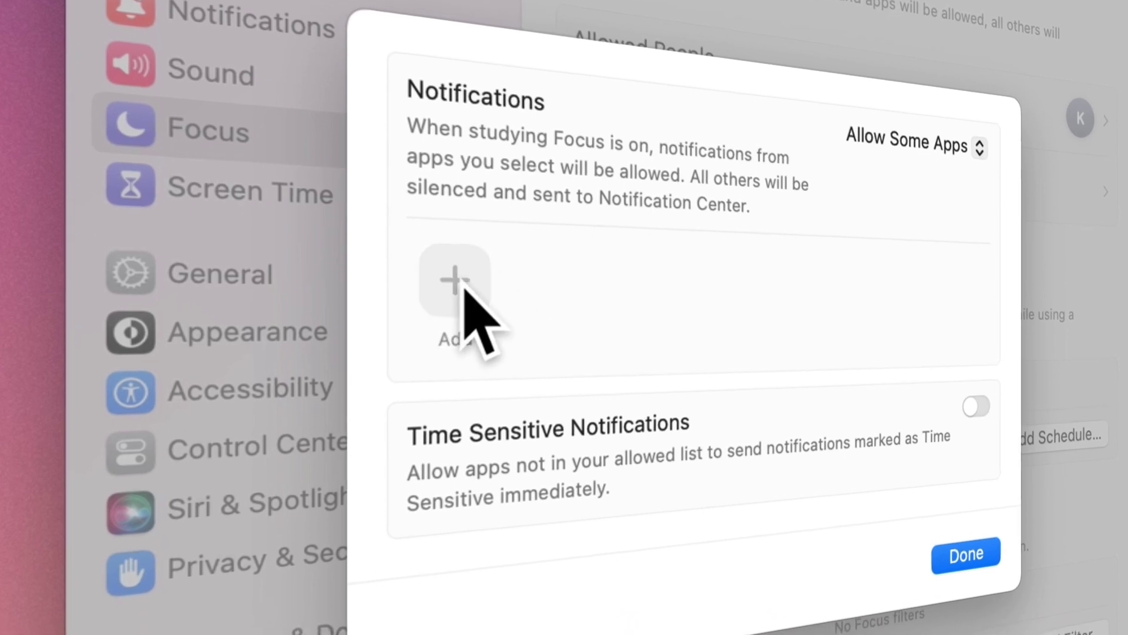
left_click(463, 284)
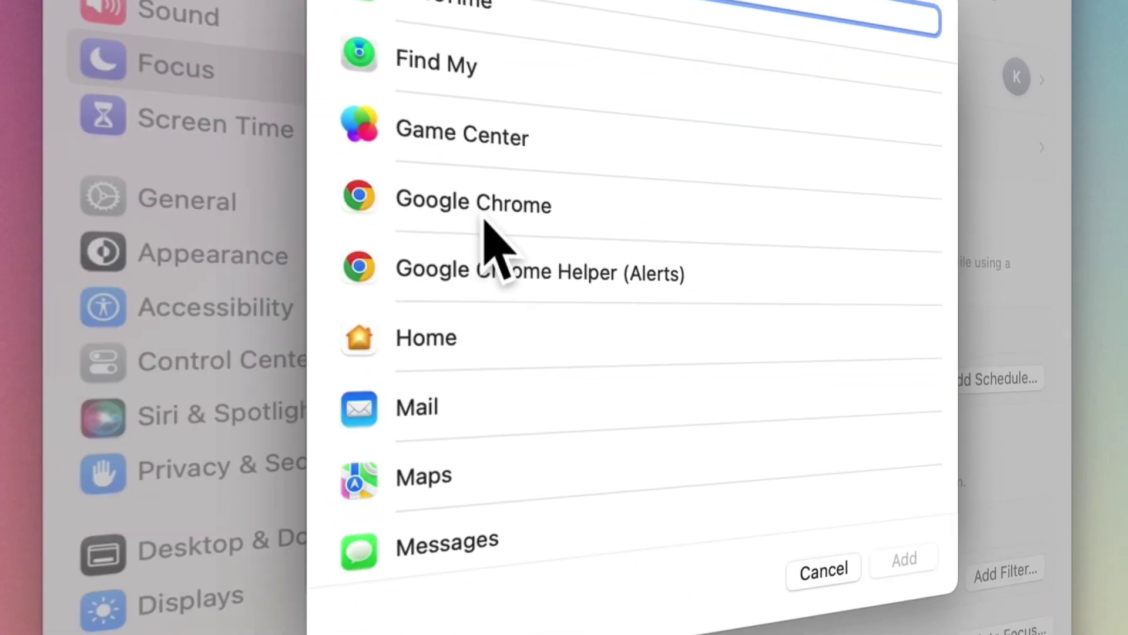
left_click(443, 171)
left_click(435, 341, "super")
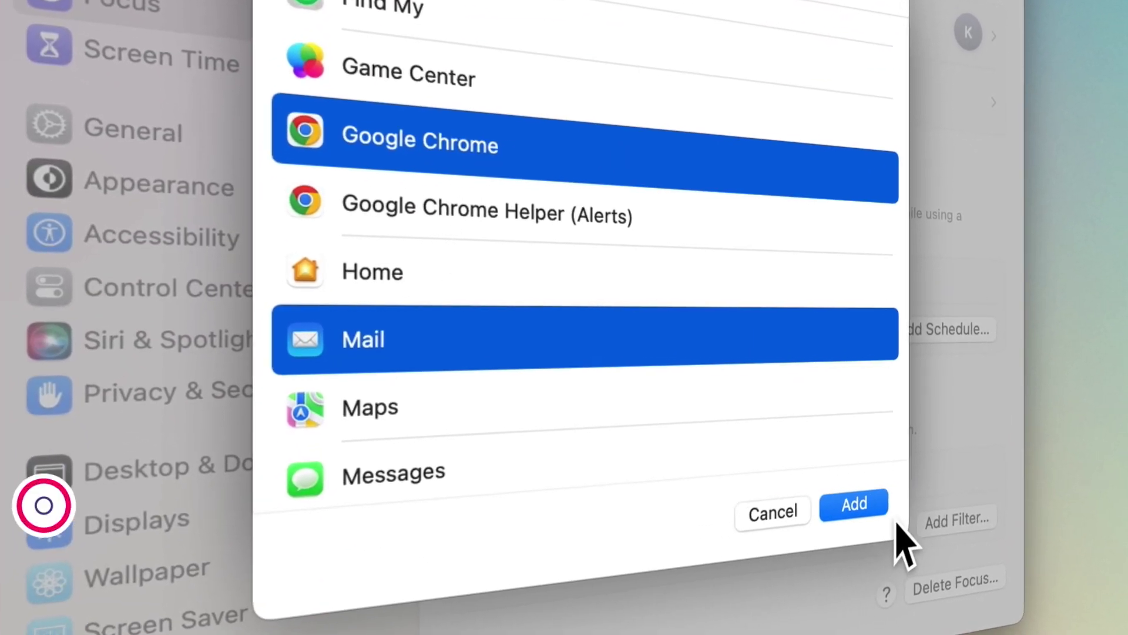
left_click(869, 502)
left_click(886, 328)
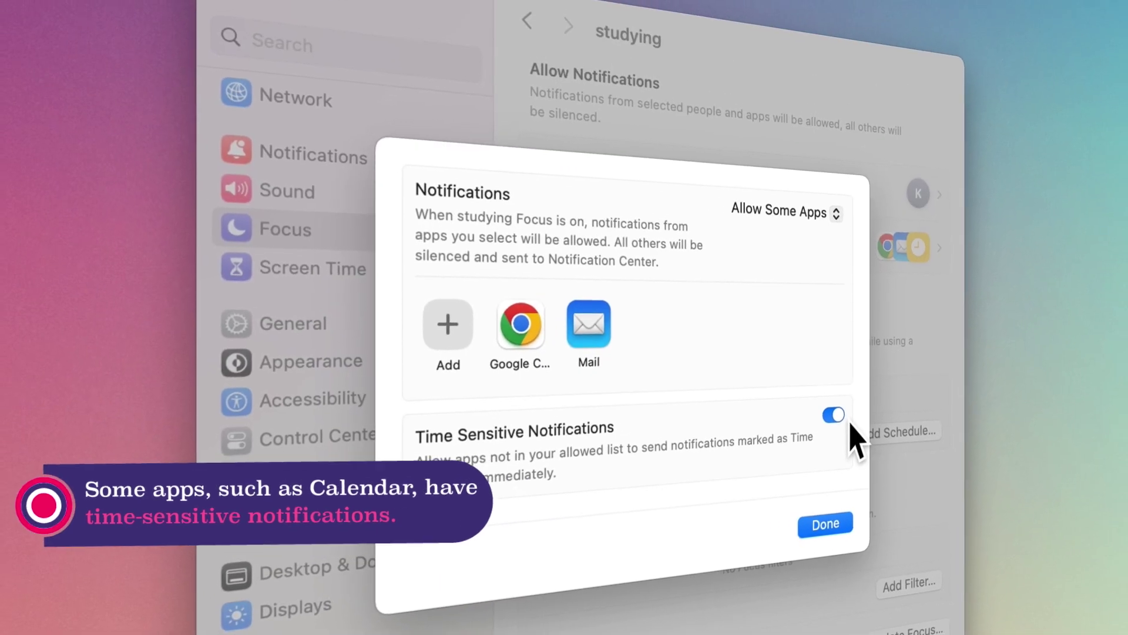
left_click(834, 526)
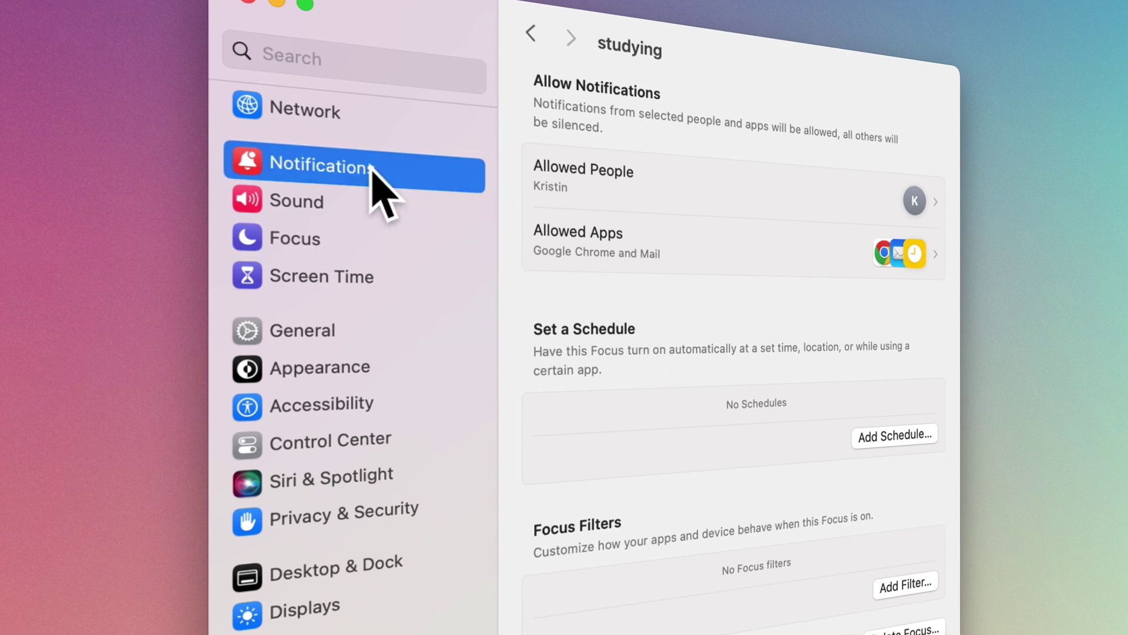
Step: Switch on Allow notifications for Google Chrome
left_click(766, 188)
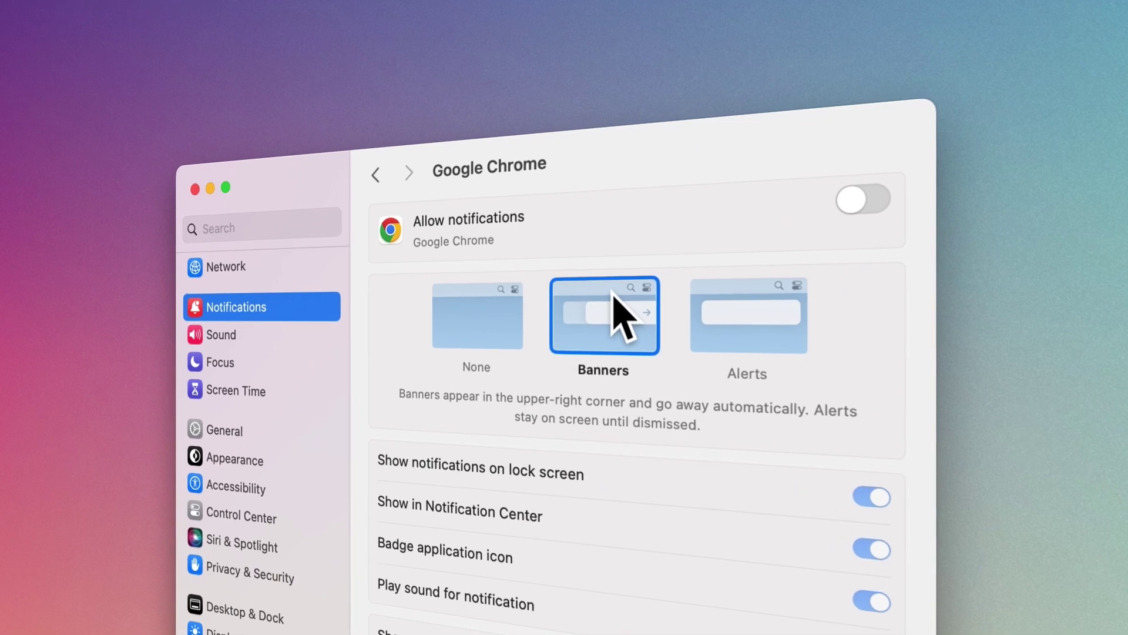
left_click(862, 199)
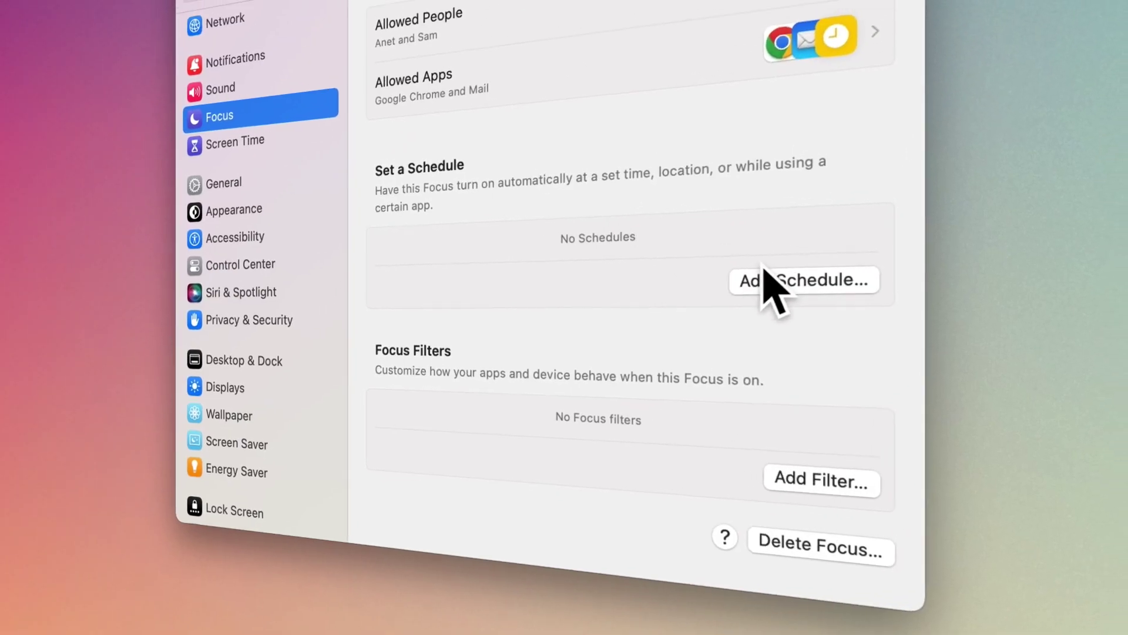
Step: Add a time schedule for 9:00 AM–5:00 PM, Monday to Friday
left_click(790, 299)
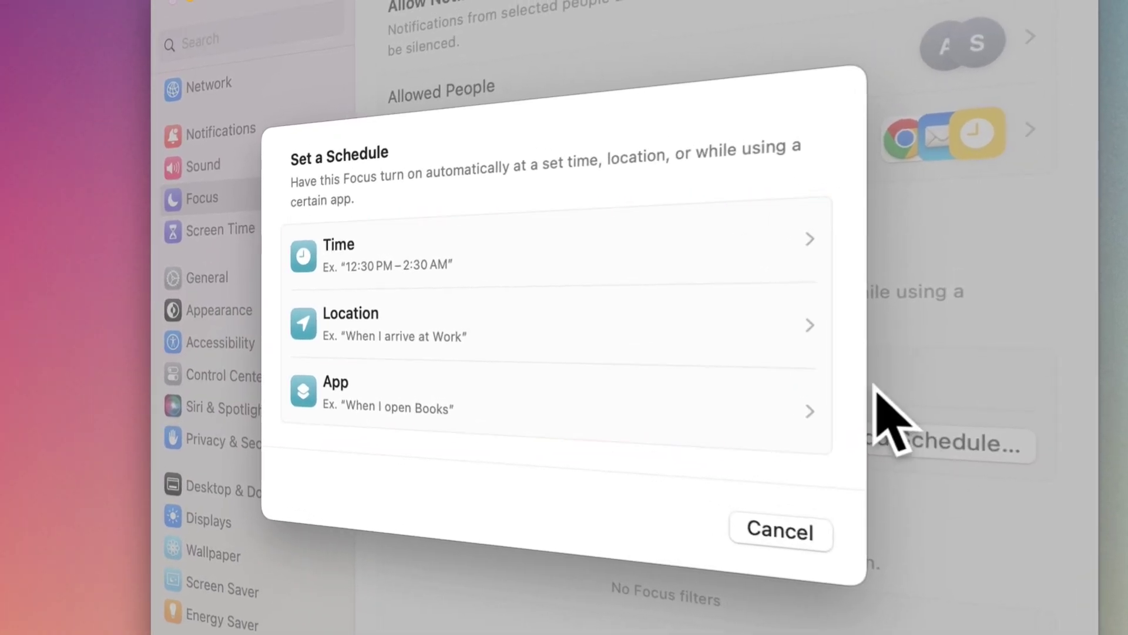
left_click(738, 251)
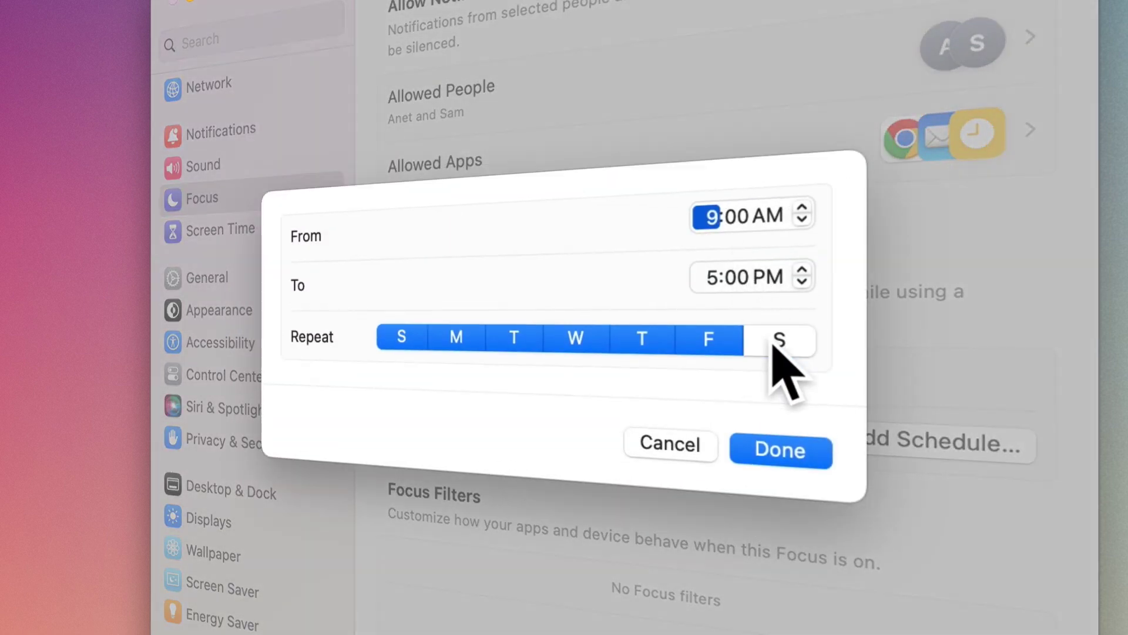
left_click(728, 438)
Step: Add a schedule that turns the Focus on at the Work location
left_click(920, 475)
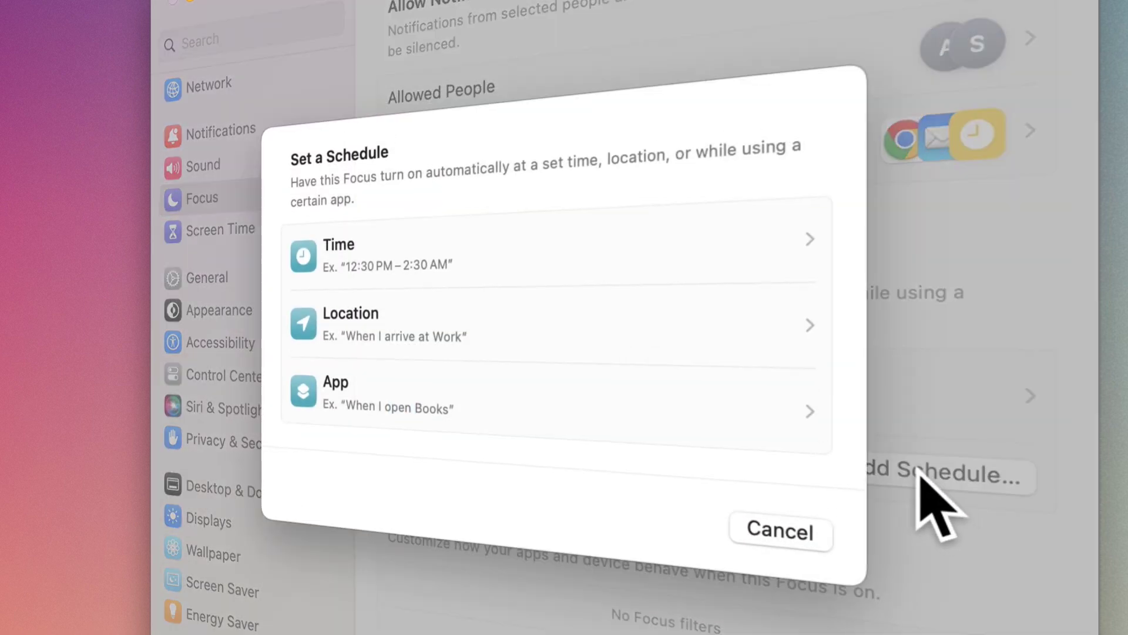
left_click(722, 326)
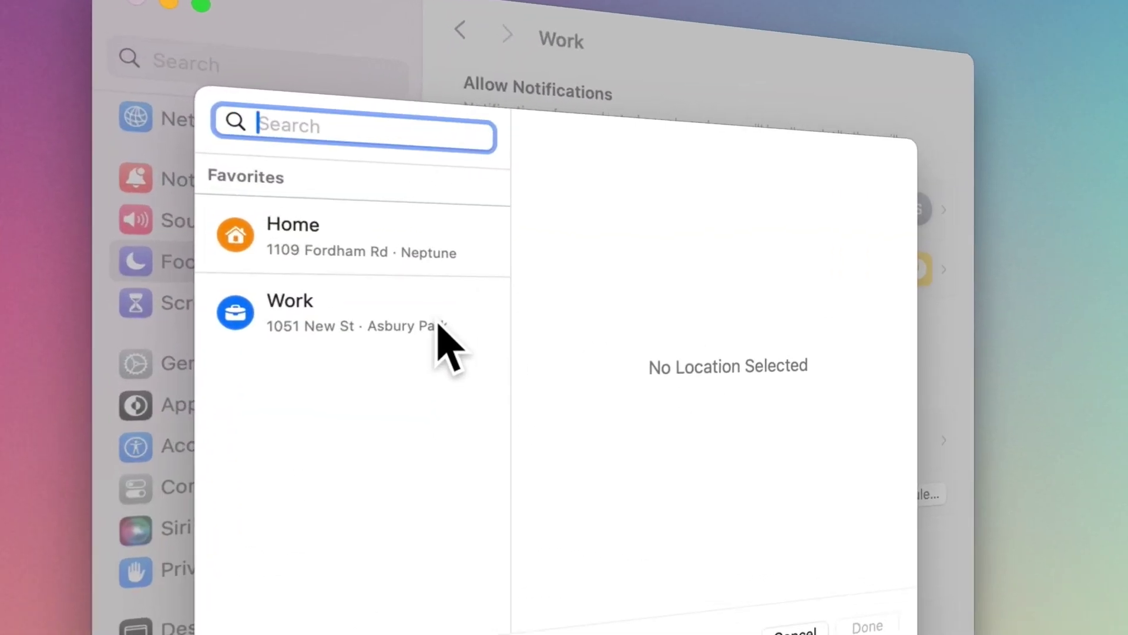
left_click(437, 322)
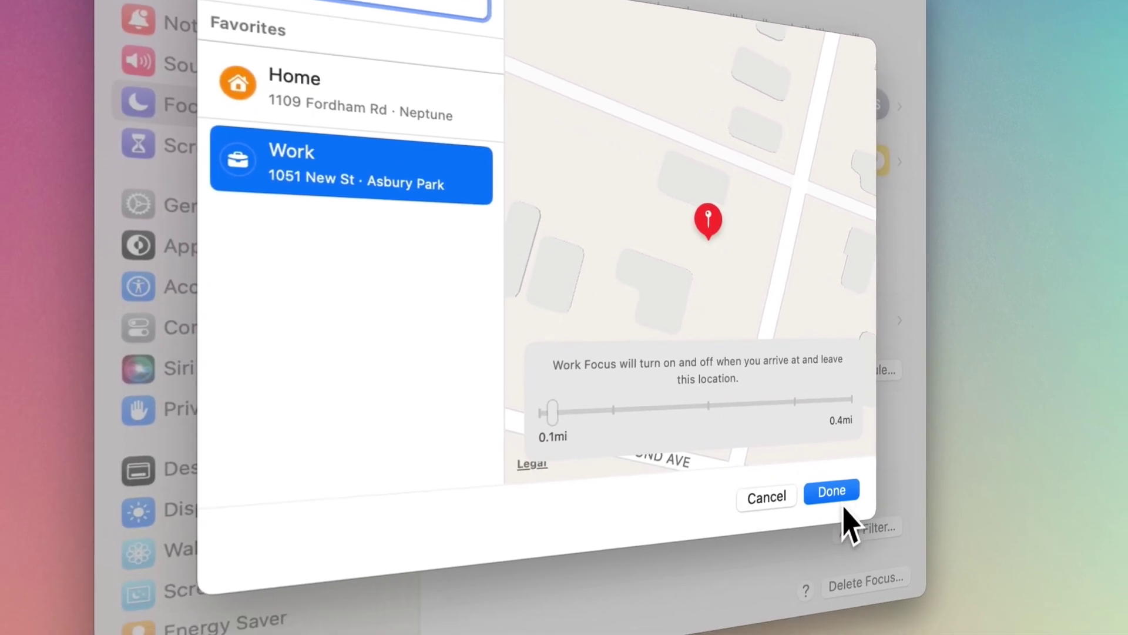
left_click(834, 493)
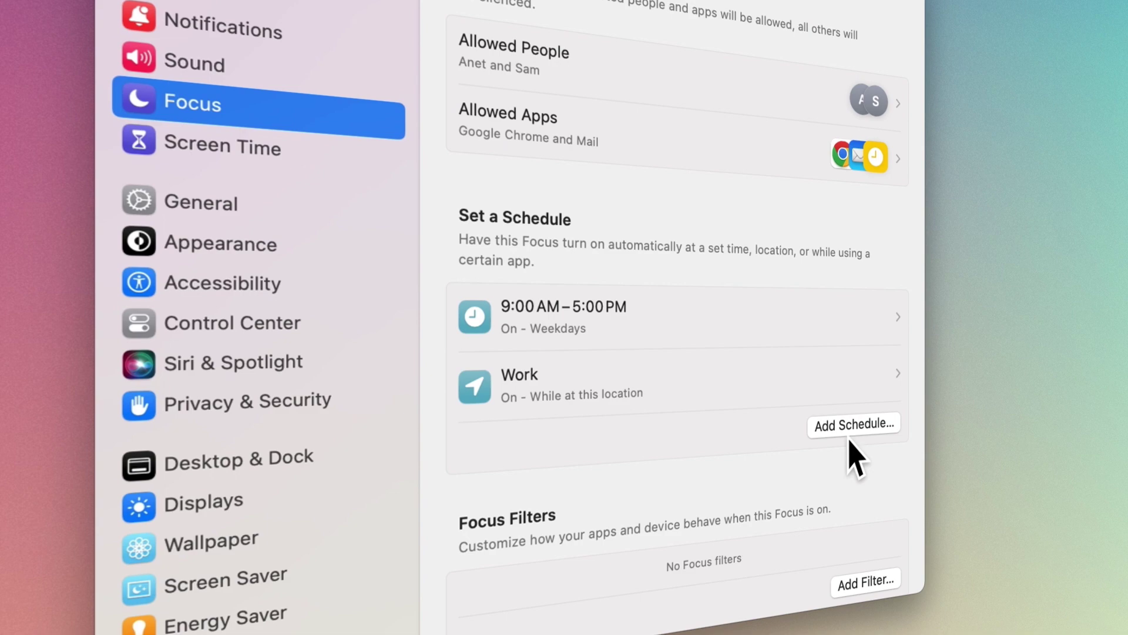
Step: Add an app schedule that turns the Focus on while using Mail
left_click(850, 434)
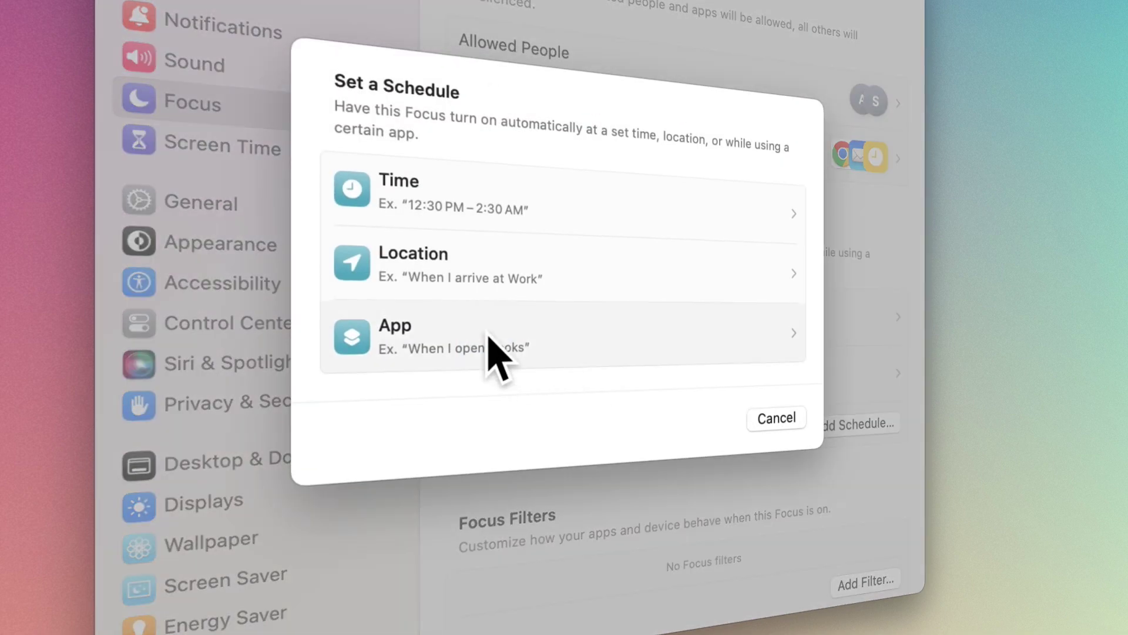
left_click(489, 338)
left_click(439, 154)
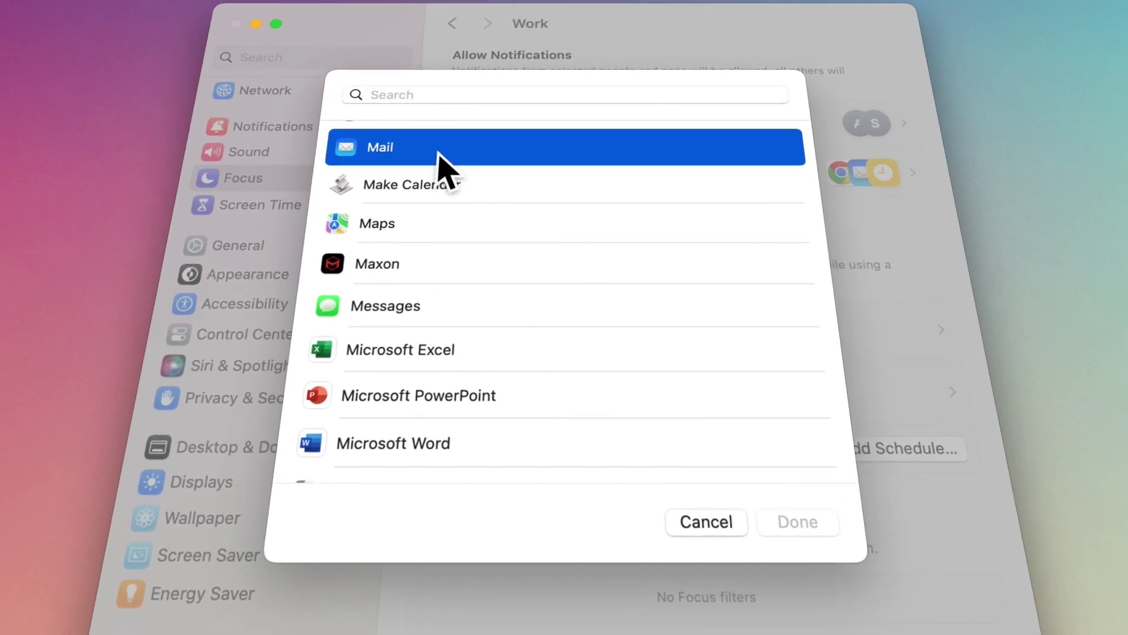
left_click(790, 519)
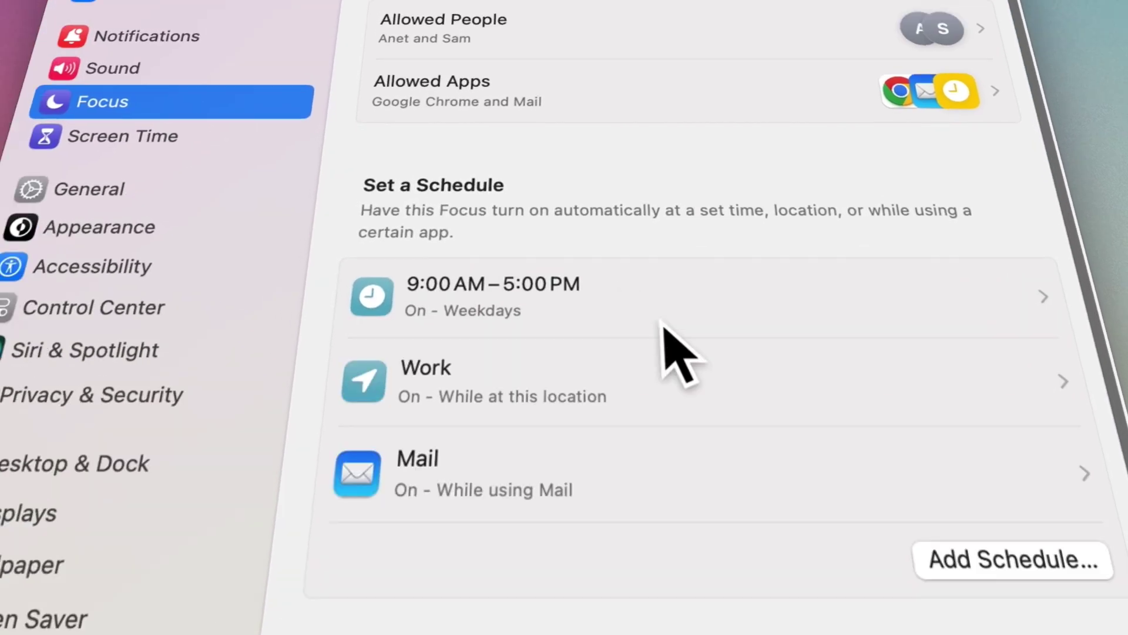
Step: Delete the 9:00 AM–5:00 PM schedule and go back to the Focus list
left_click(517, 195)
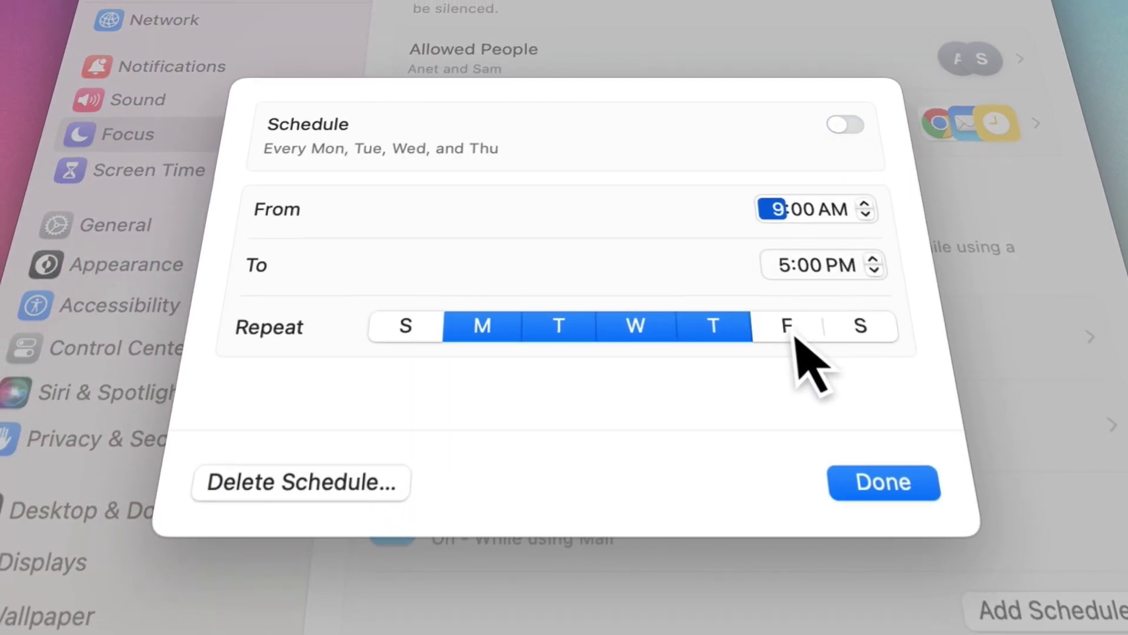
left_click(279, 492)
left_click(523, 368)
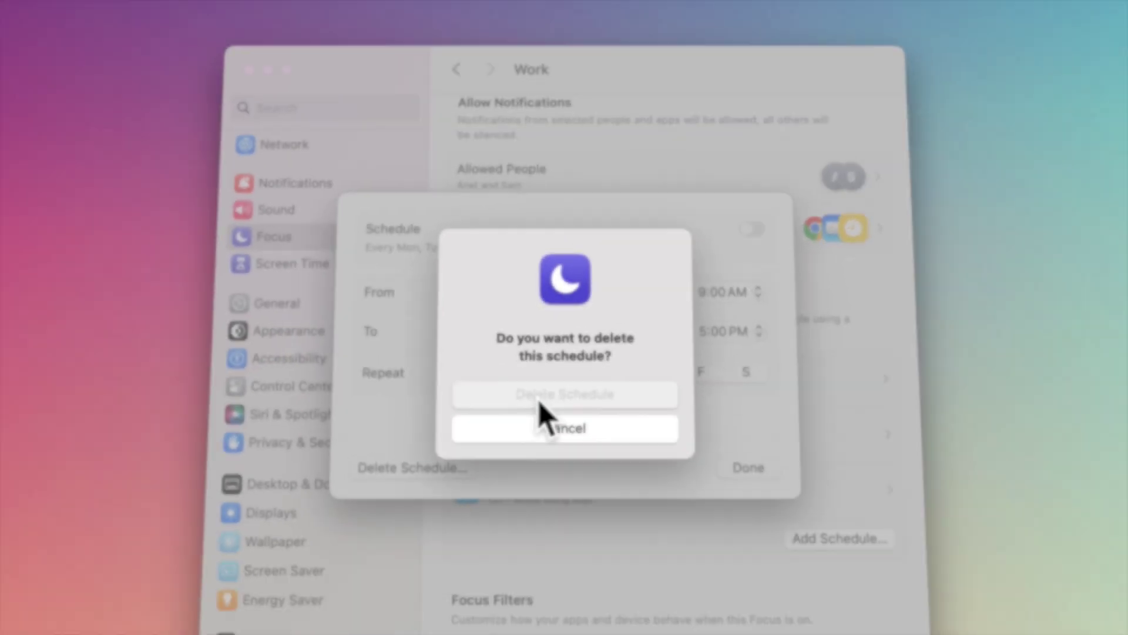
left_click(464, 74)
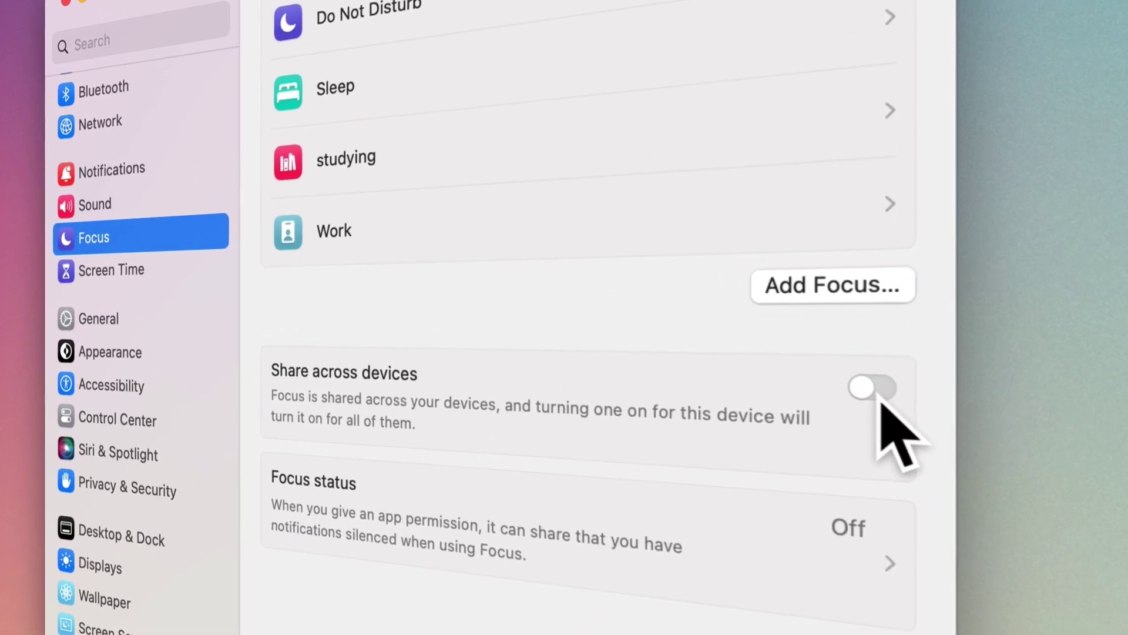
Step: Turn on Share across devices, then test Work Focus on for 1 hour and off
left_click(874, 389)
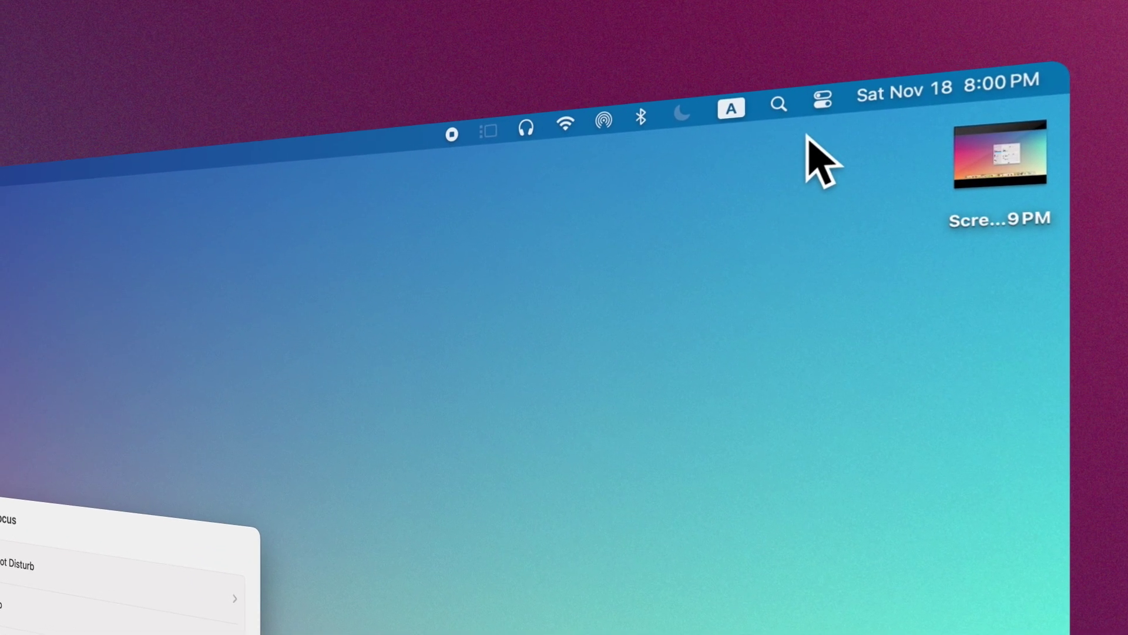
left_click(822, 101)
left_click(861, 144)
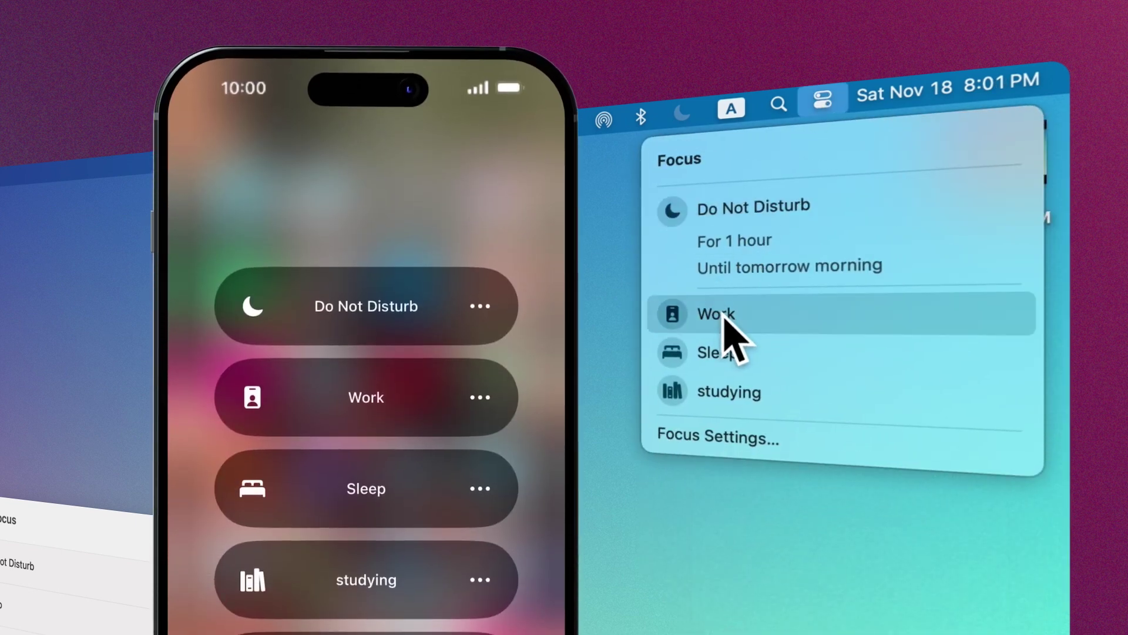
left_click(724, 318)
left_click(721, 288)
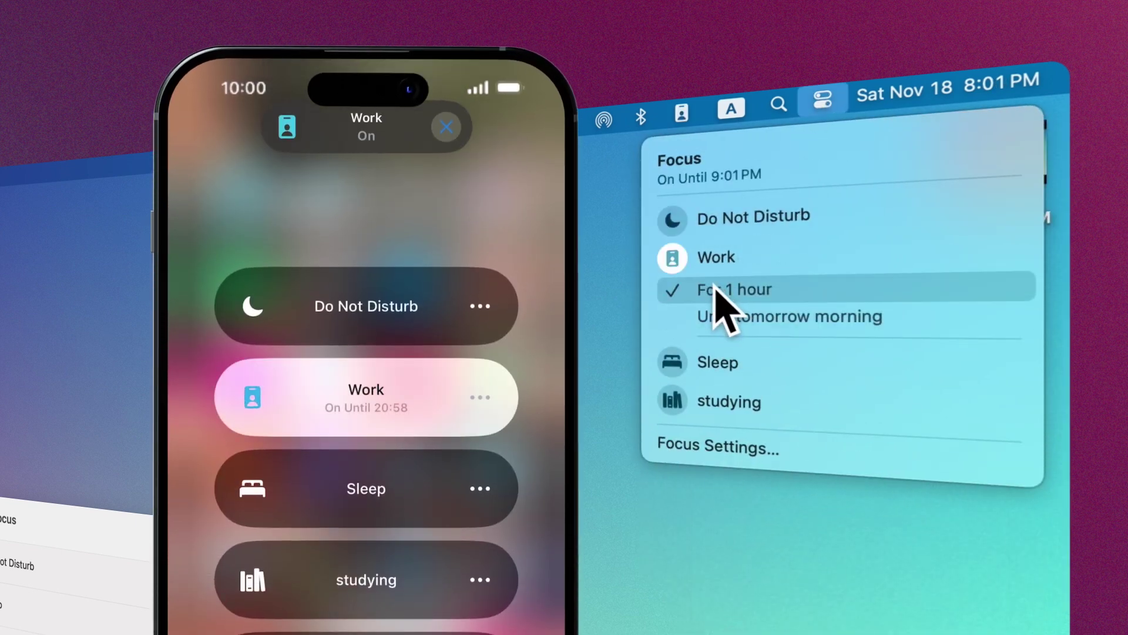
left_click(684, 263)
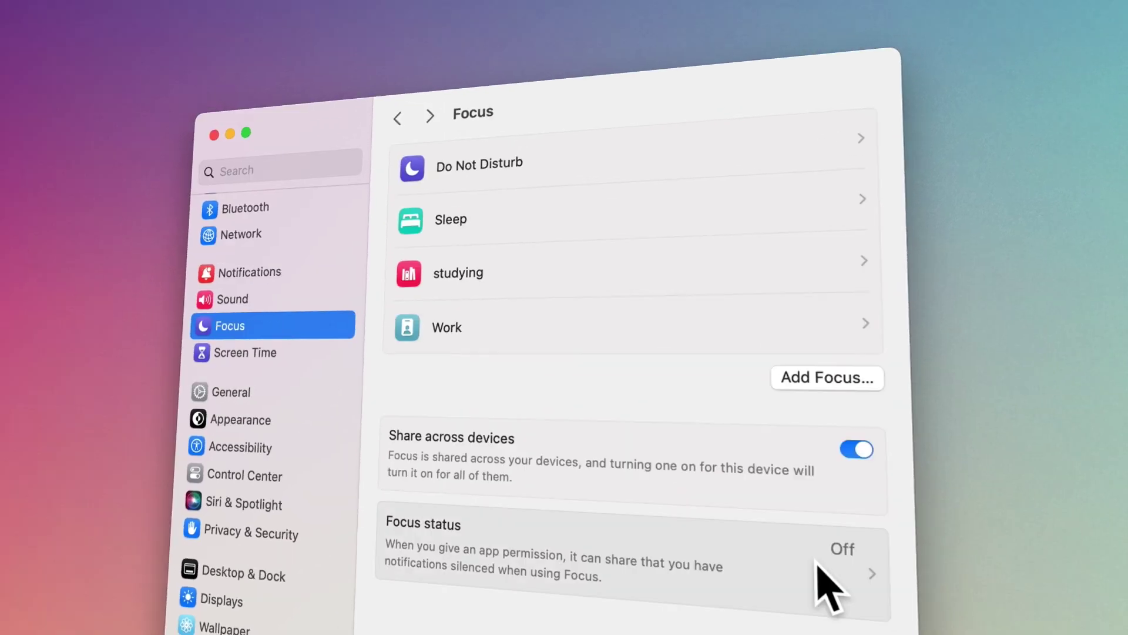
Step: Switch on Share Focus status, so the Work Focus can show that notifications are silenced
left_click(858, 414)
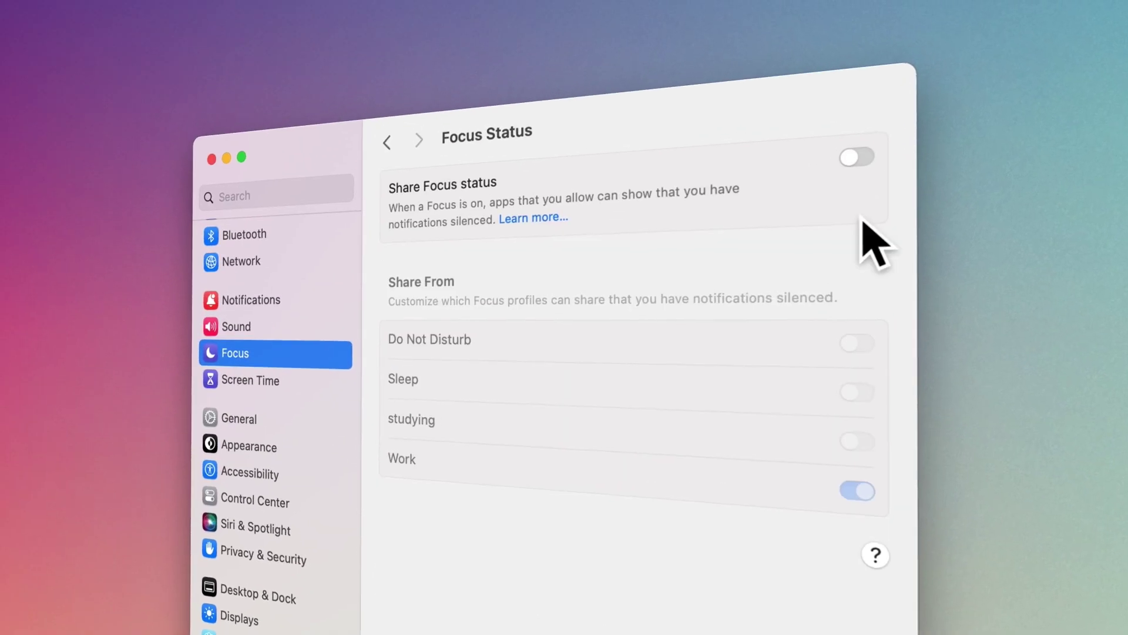
left_click(866, 168)
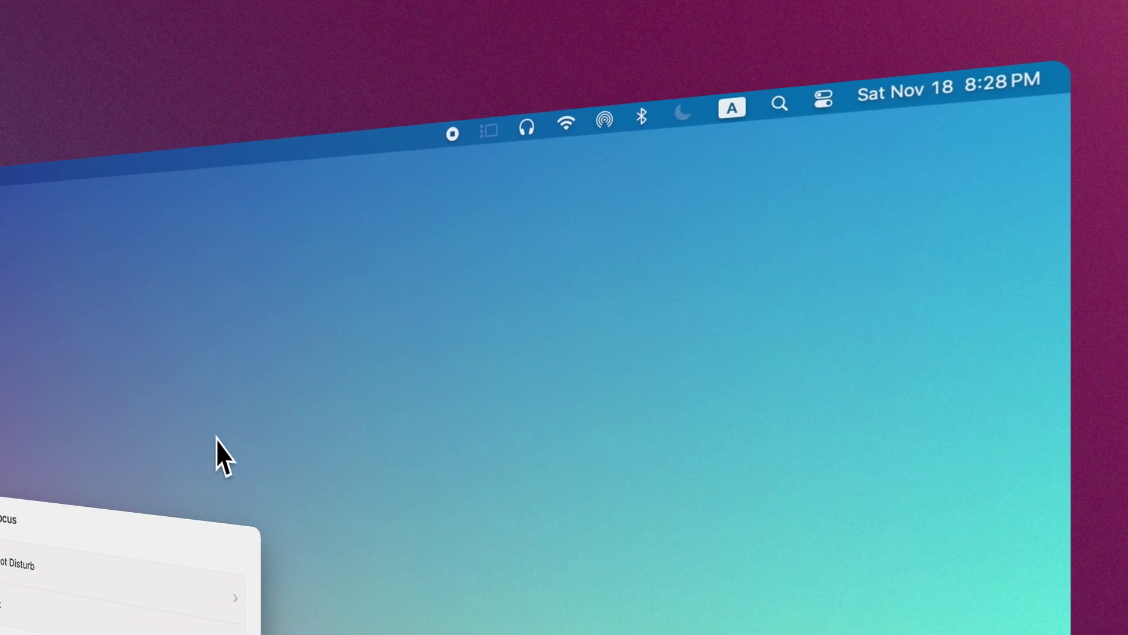
Step: From Control Center's Focus menu, enable Do Not Disturb for 1 hour, then switch it off
left_click(824, 101)
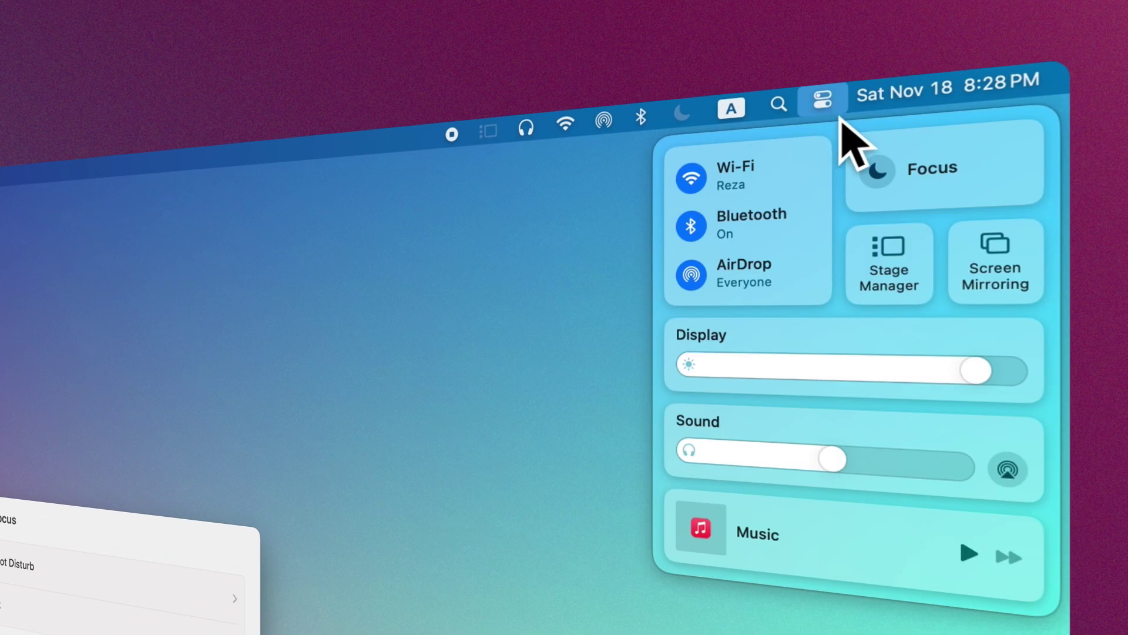
left_click(942, 170)
left_click(685, 221)
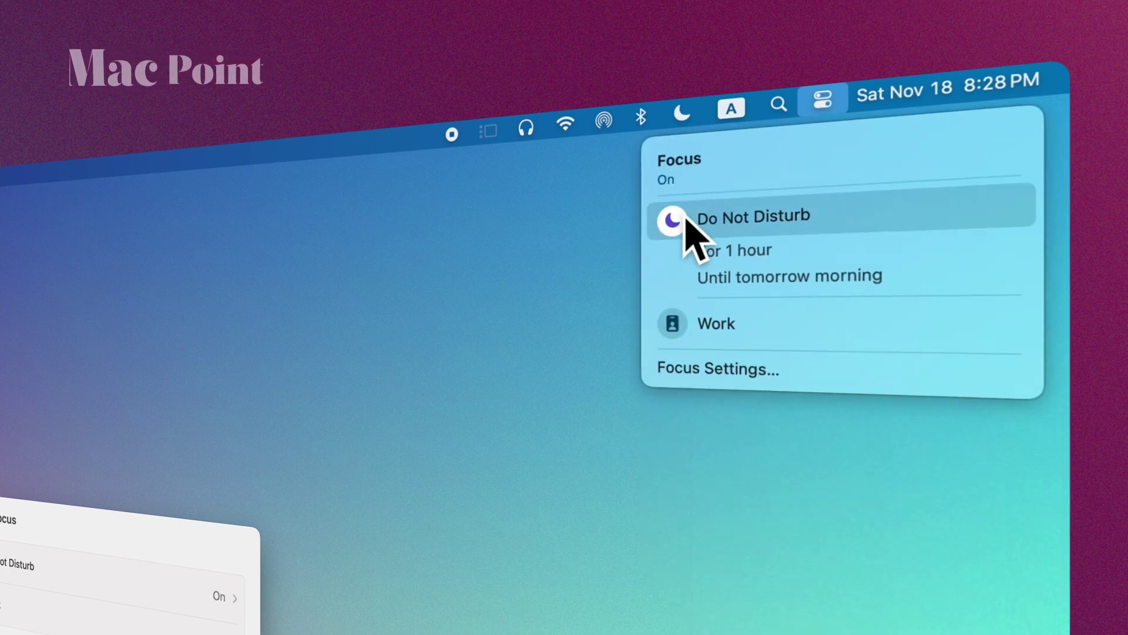
left_click(725, 276)
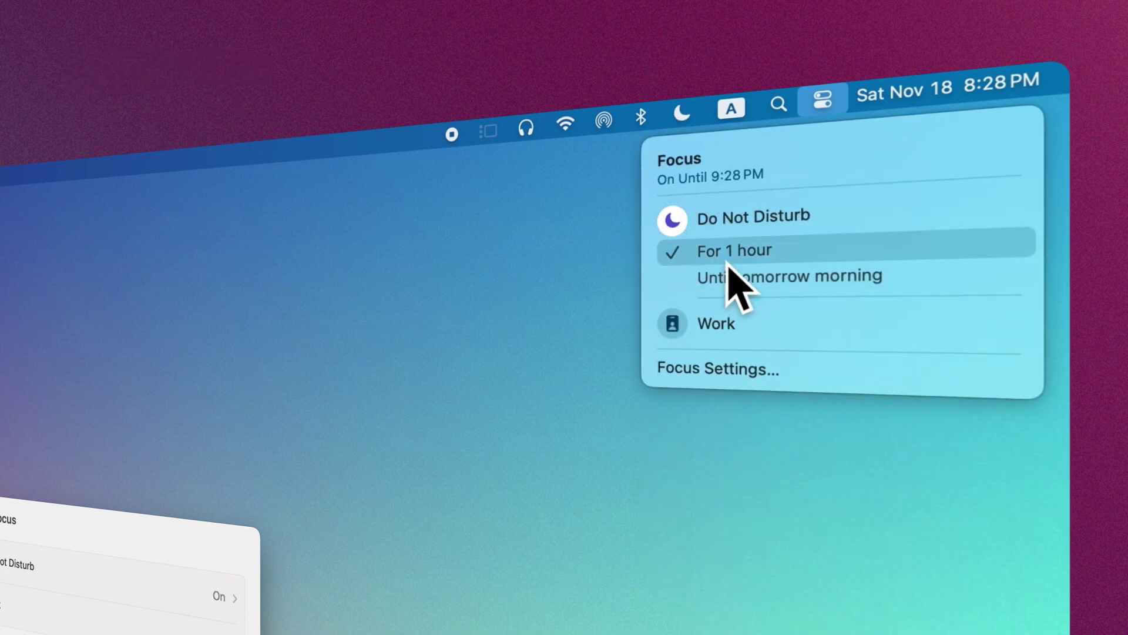
left_click(675, 221)
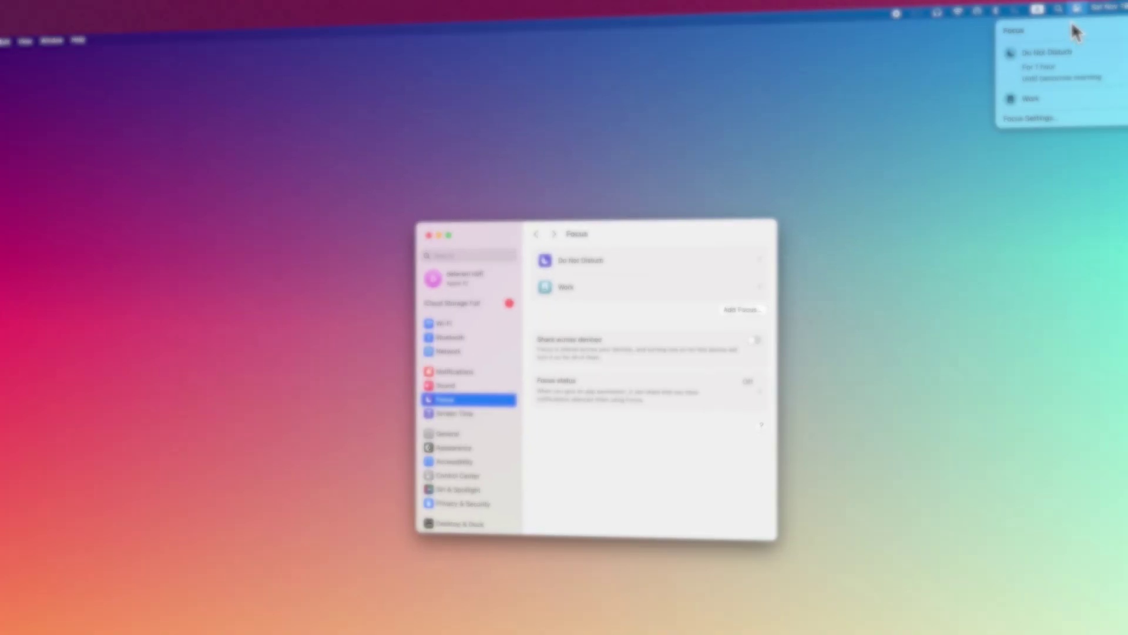